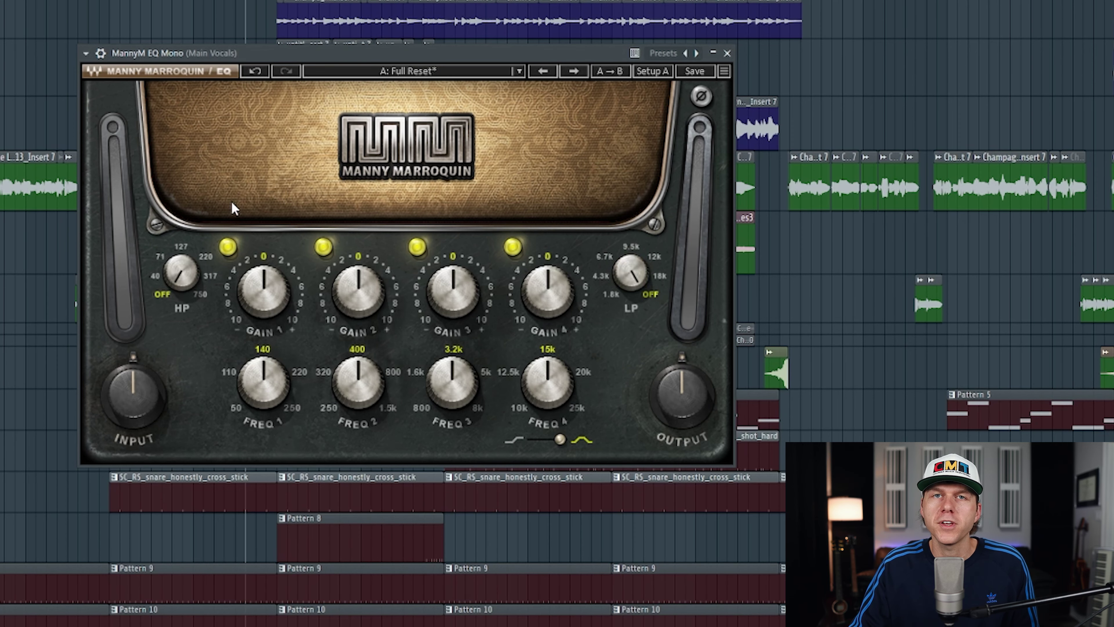
Demo the high-pass and low-pass filters, then set band 1 frequency to 110 Hz.
drag(183, 288, 183, 305)
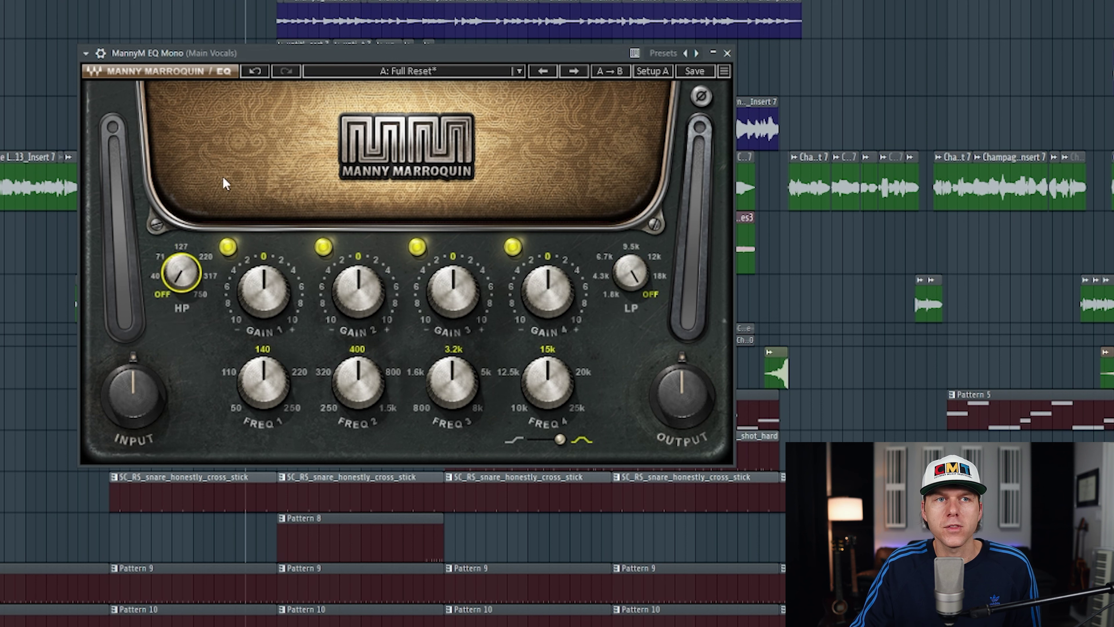
drag(631, 281, 643, 242)
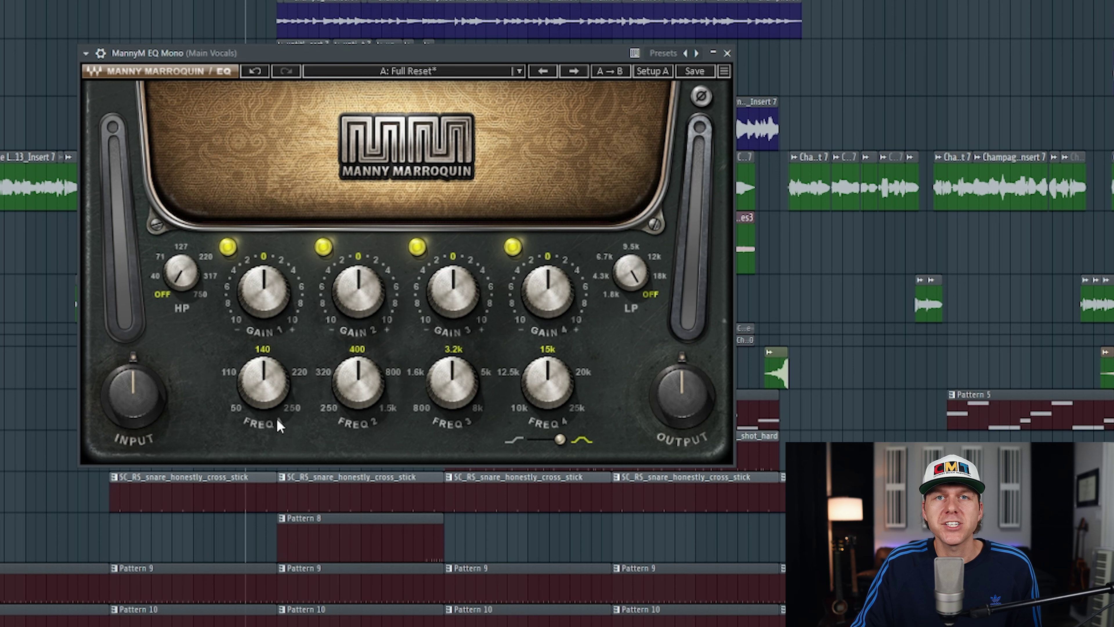
mouse_move(265, 400)
mouse_down()
mouse_move(265, 434)
mouse_move(265, 402)
mouse_up()
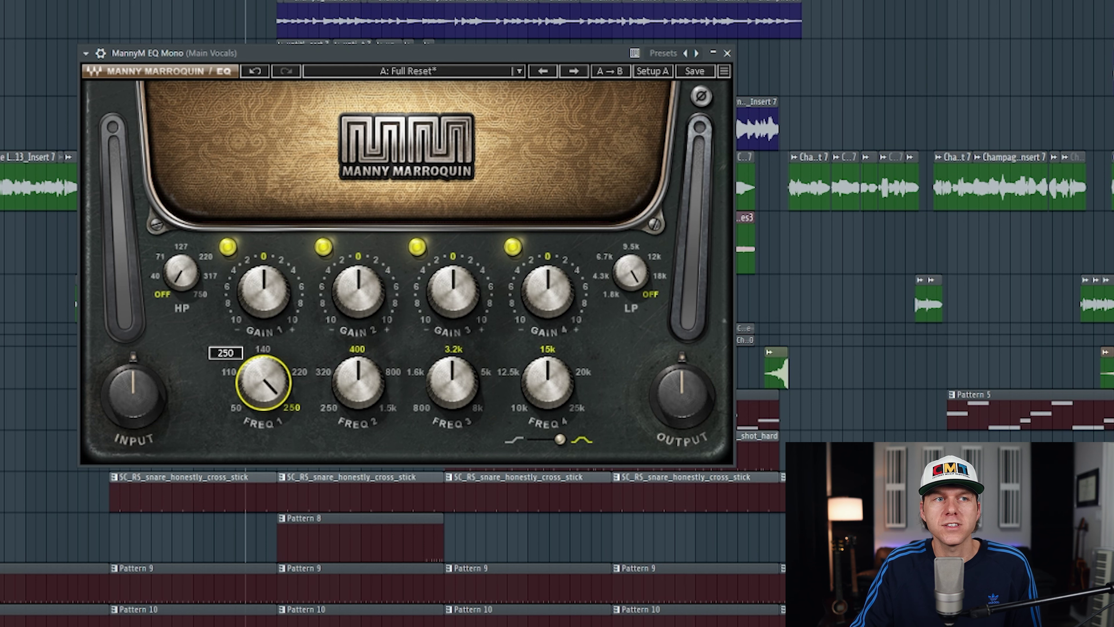
drag(261, 389, 261, 420)
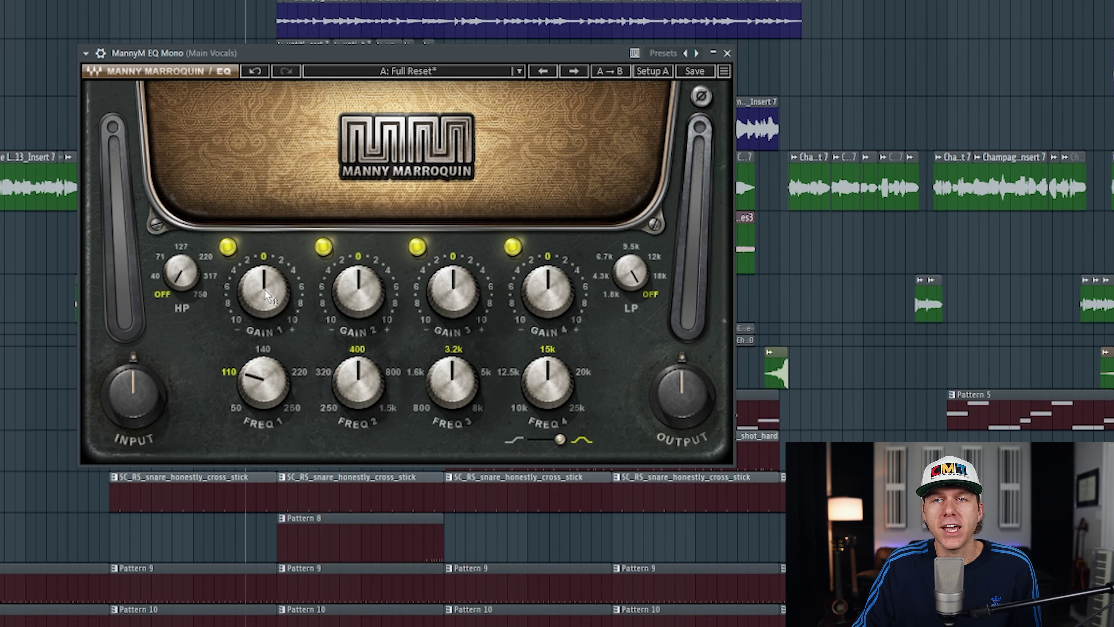
Sweep band 1 gain and the band 2, 3 and 4 frequencies across their ranges.
mouse_move(266, 294)
mouse_move(266, 294)
mouse_down()
mouse_move(266, 310)
mouse_move(265, 294)
mouse_up()
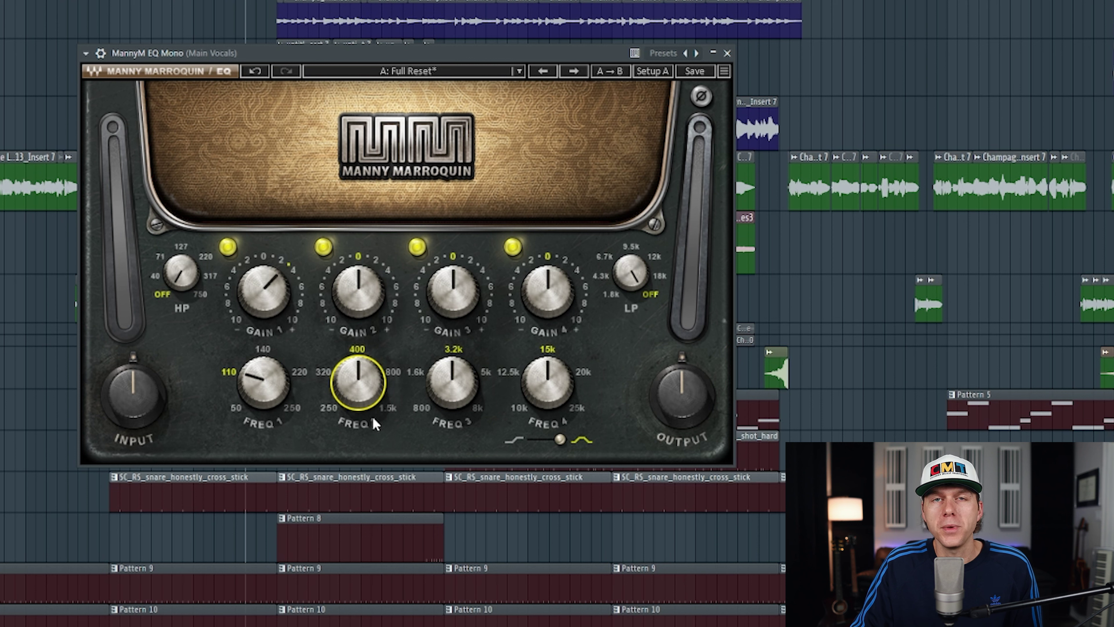
drag(361, 388, 361, 421)
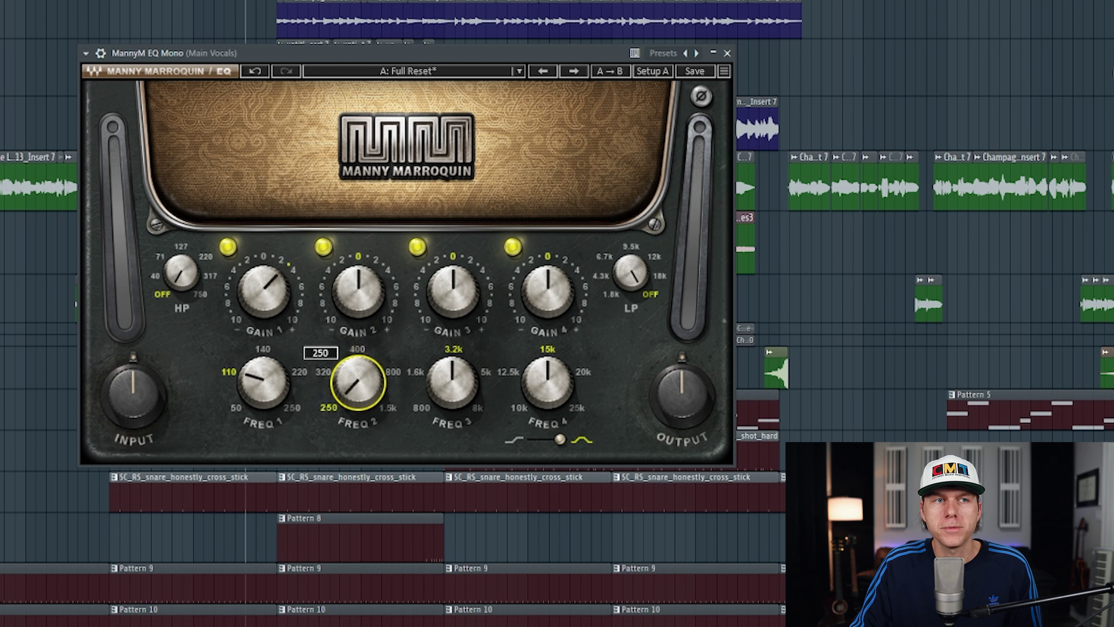
drag(357, 382, 358, 338)
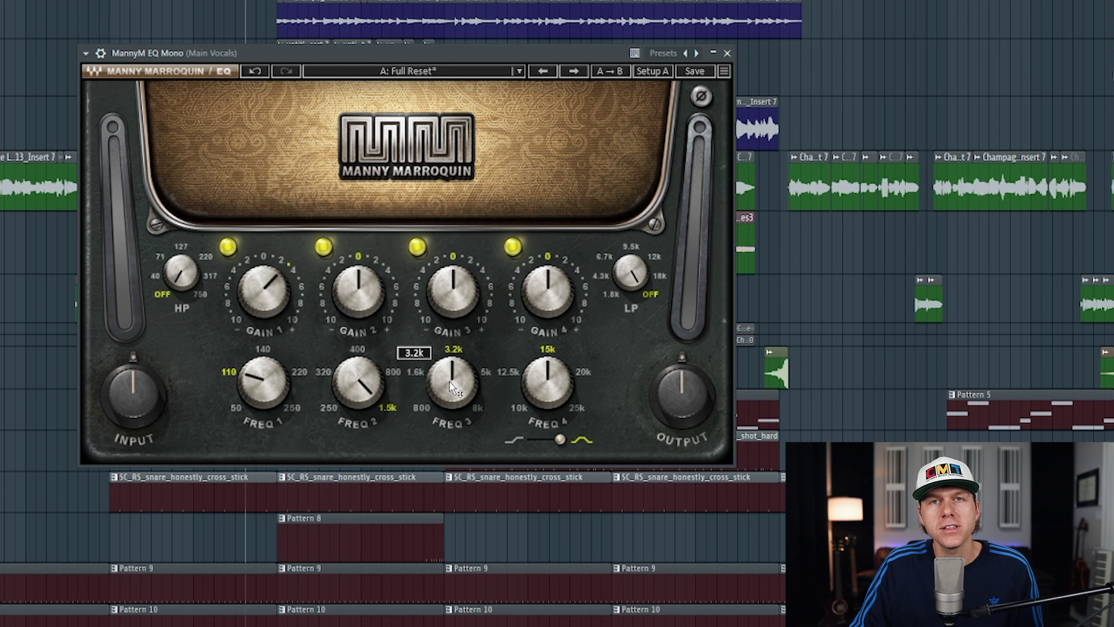
drag(449, 381, 450, 356)
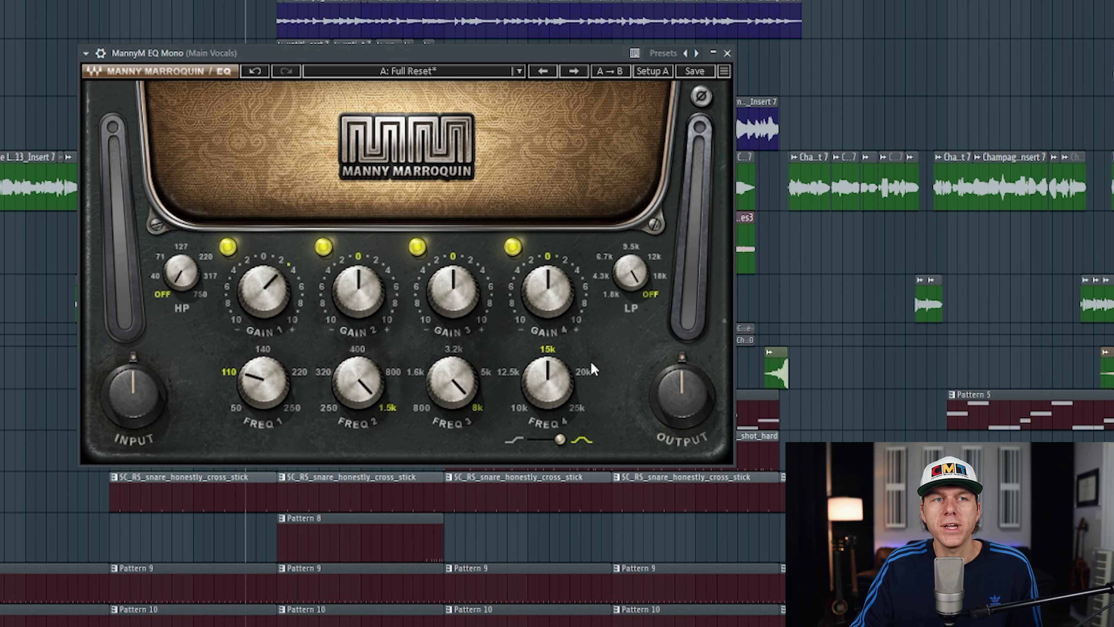
mouse_move(561, 375)
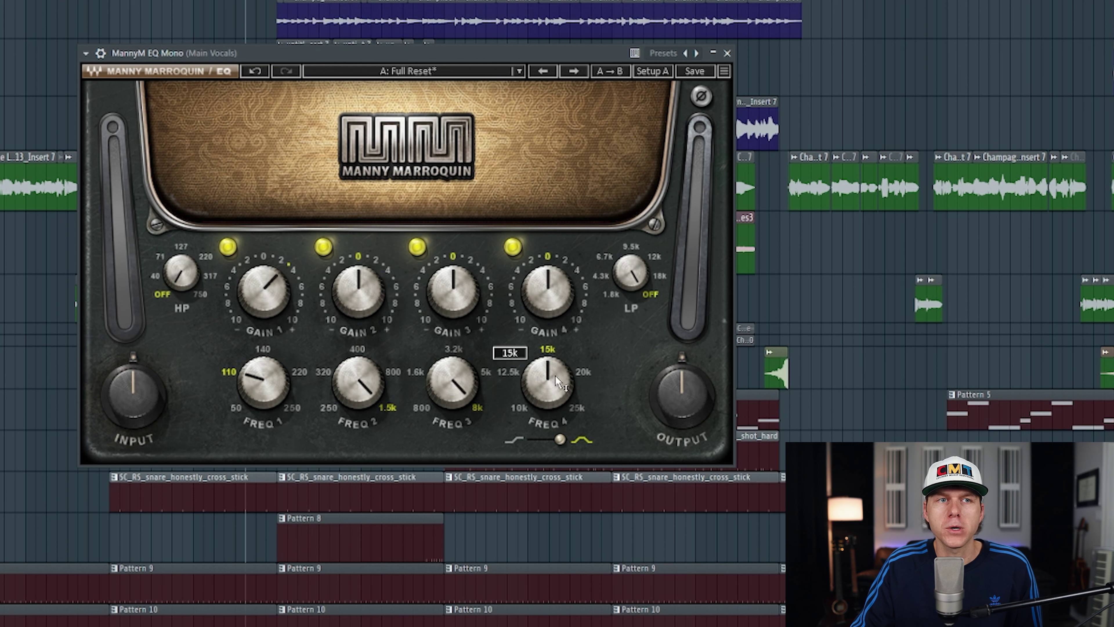
mouse_move(556, 375)
mouse_down()
mouse_move(555, 397)
mouse_move(555, 364)
mouse_up()
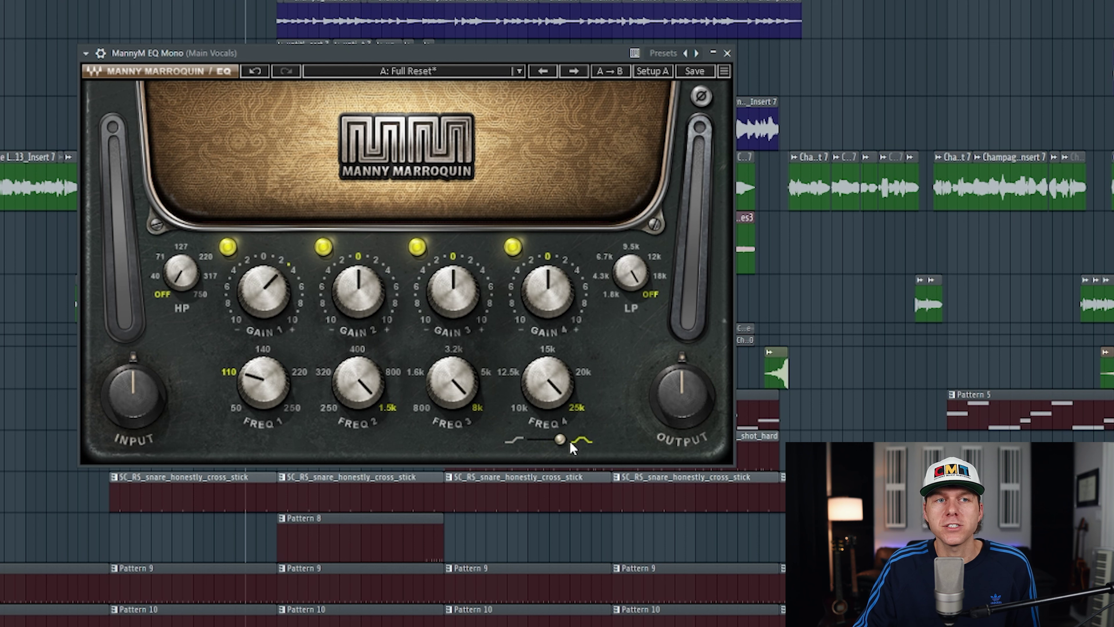
Switch band 4 to a shelf, lower the input to -3.5 and nudge the output level.
click(533, 440)
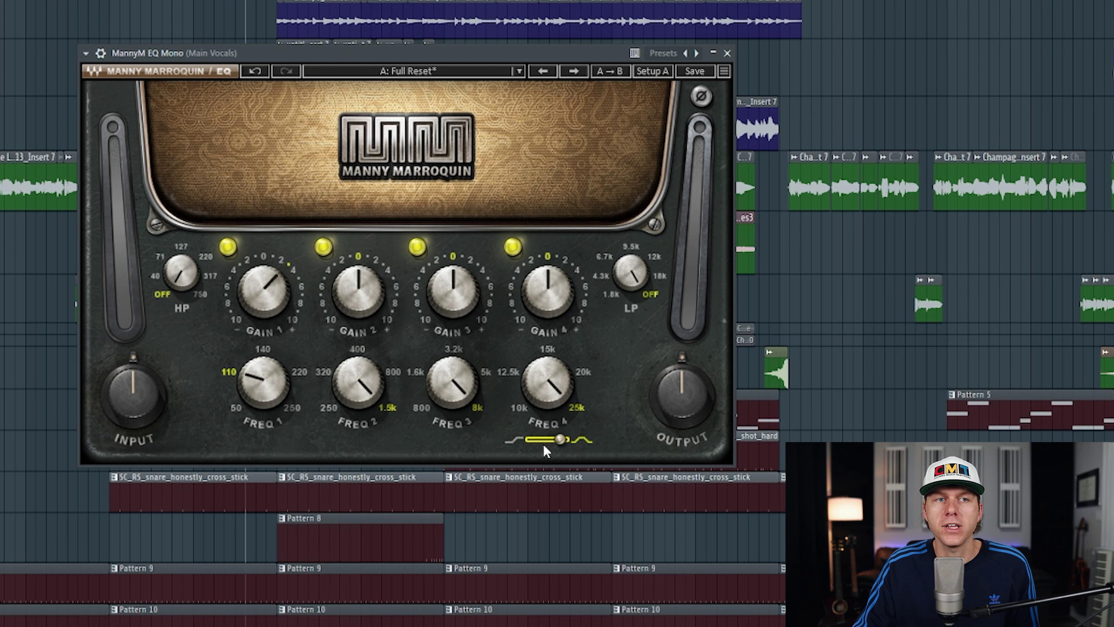
click(533, 443)
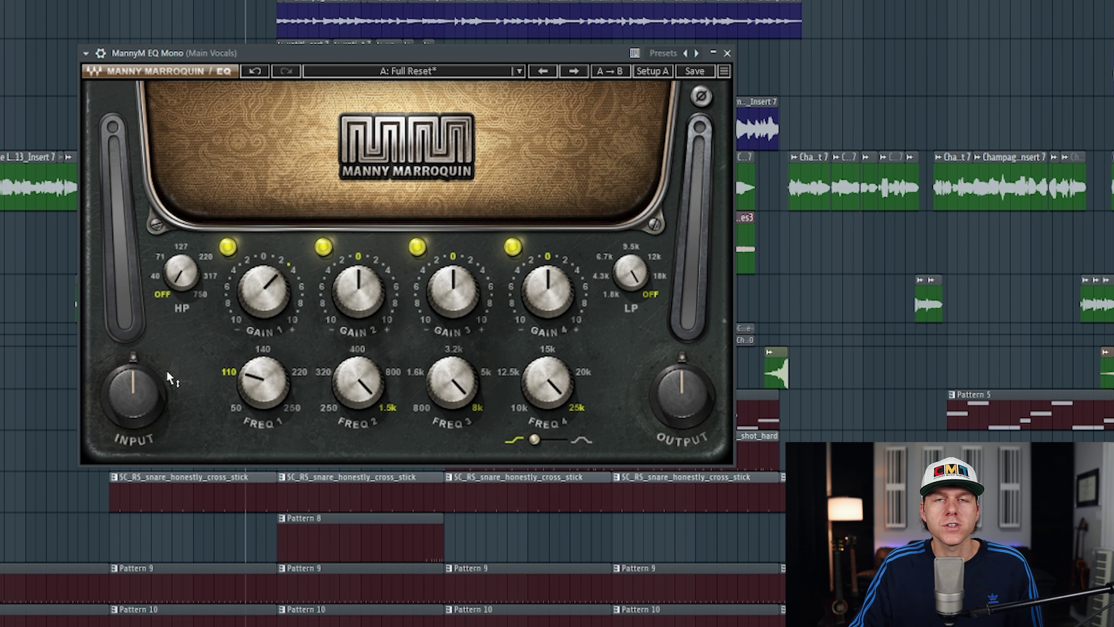
drag(134, 394, 134, 410)
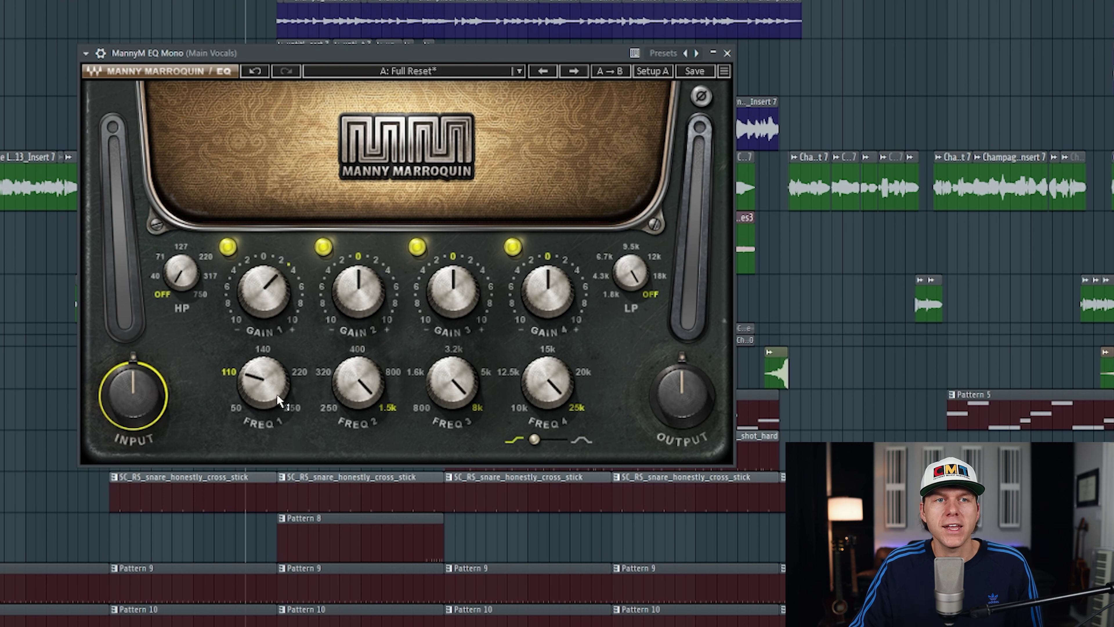
drag(665, 393, 664, 395)
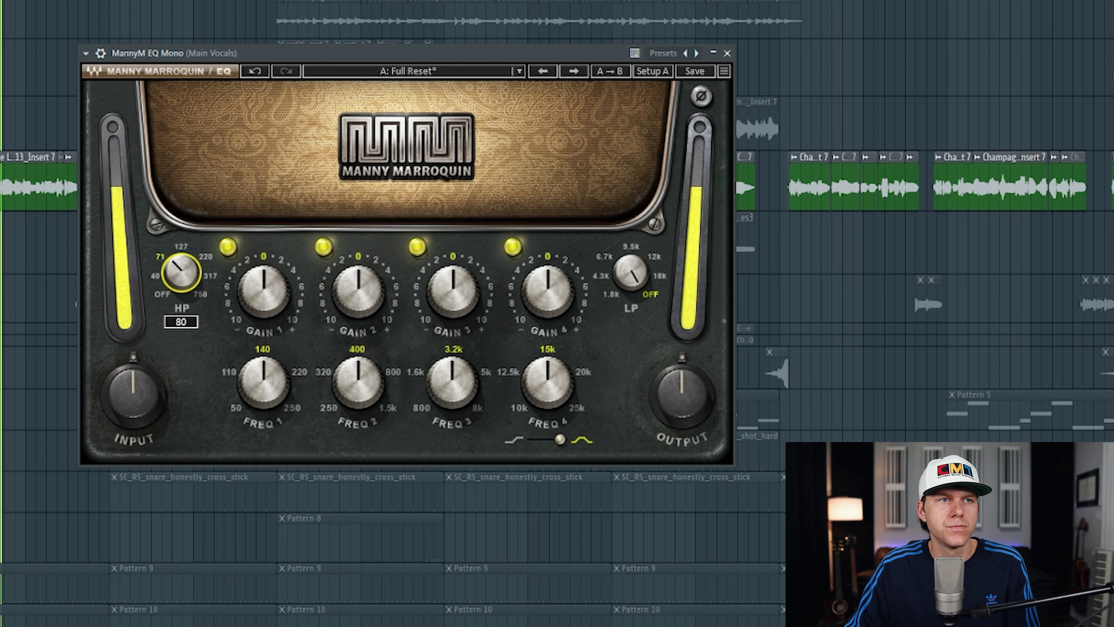
Make band 4 a boosted high shelf at 12.5k.
drag(561, 414, 562, 430)
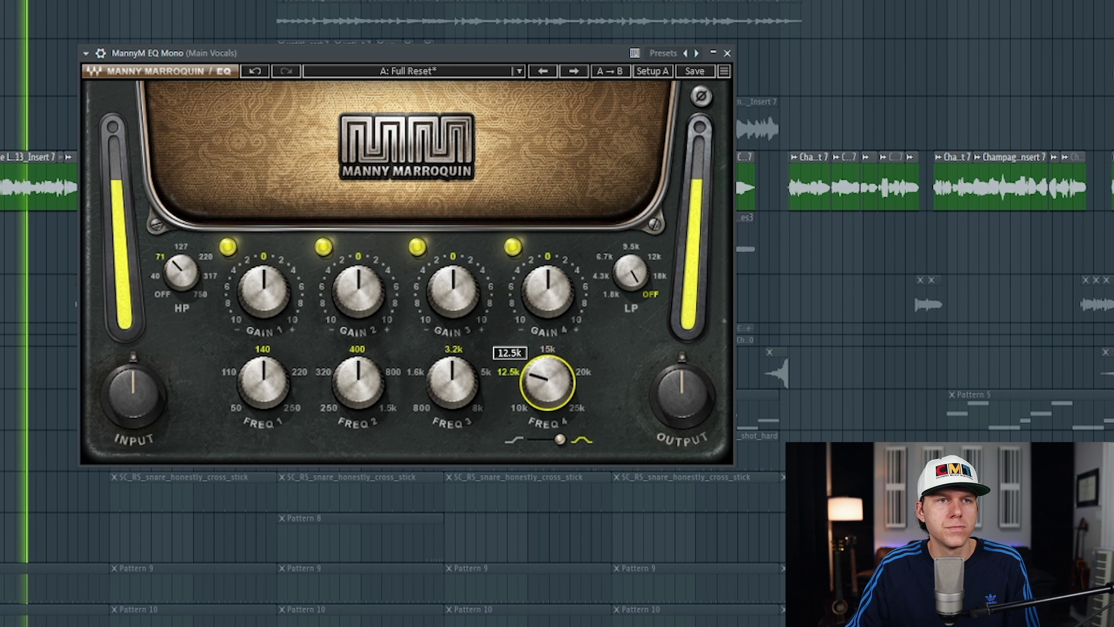
click(535, 439)
mouse_move(548, 291)
mouse_down()
mouse_move(548, 250)
mouse_move(547, 270)
mouse_up()
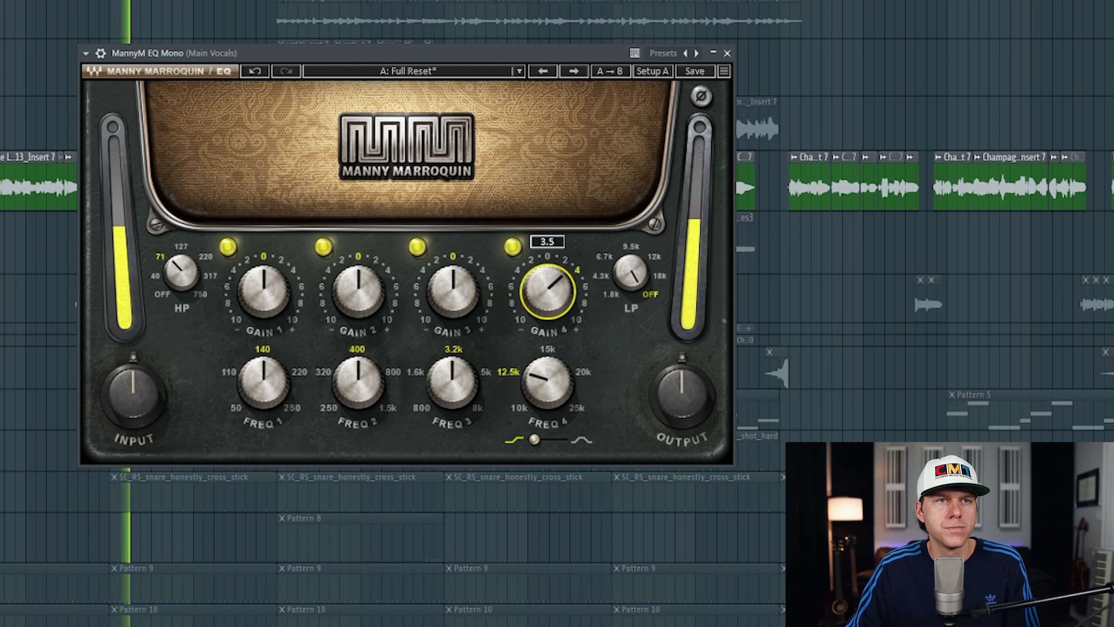
Boost band 2 at 250 Hz and band 1 at 110 Hz.
drag(357, 381, 358, 408)
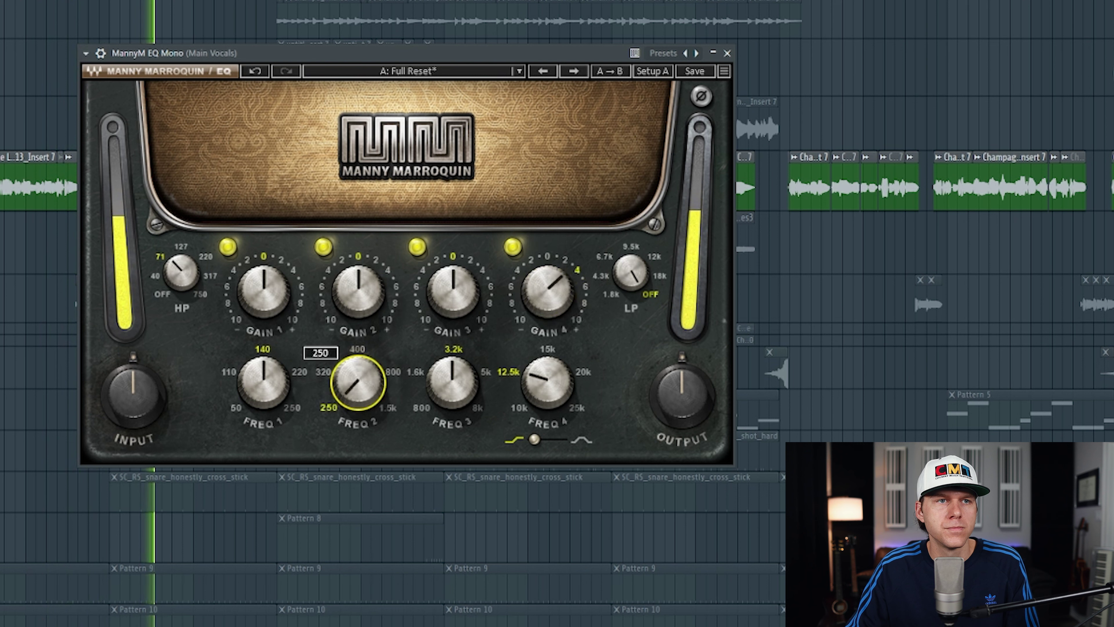
mouse_move(358, 291)
mouse_down()
mouse_move(357, 272)
mouse_move(358, 296)
mouse_up()
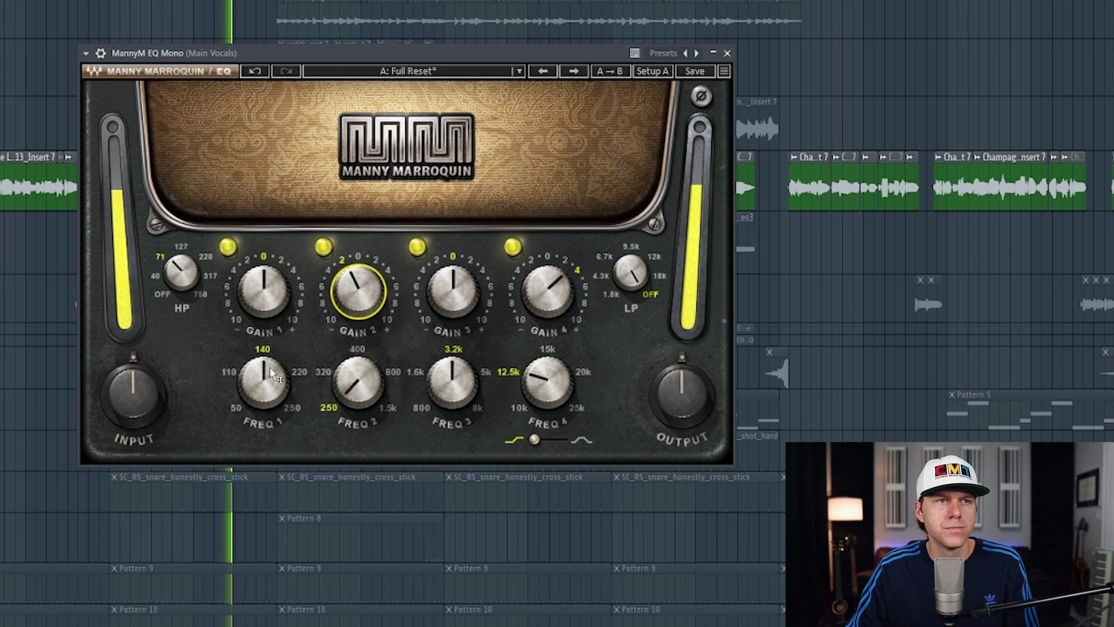
drag(272, 375, 272, 389)
click(263, 290)
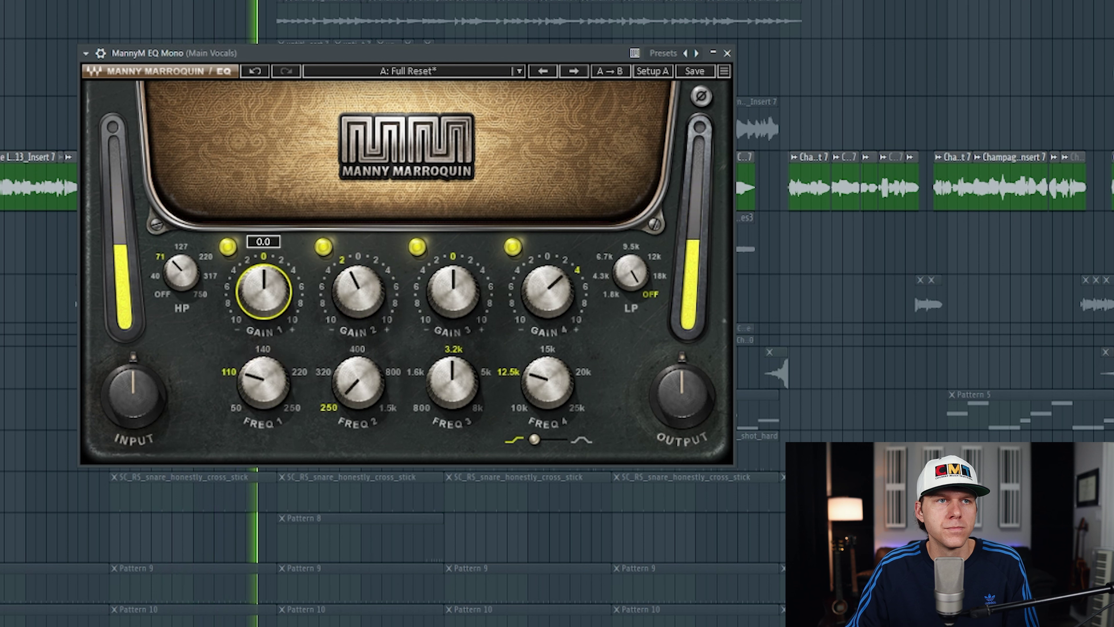
mouse_move(263, 291)
mouse_down()
mouse_move(264, 264)
mouse_move(263, 279)
mouse_up()
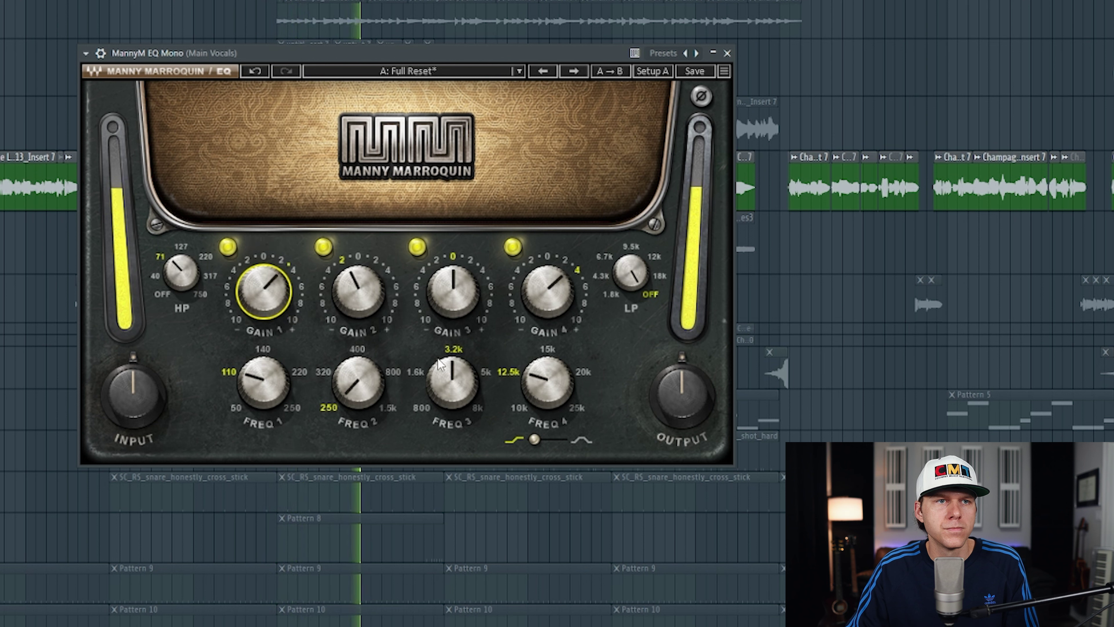
Refine the boosts to 3.9 at 110 Hz and 5.0 at 12.5k, move band 3 to 800 Hz, and stop playback.
click(547, 290)
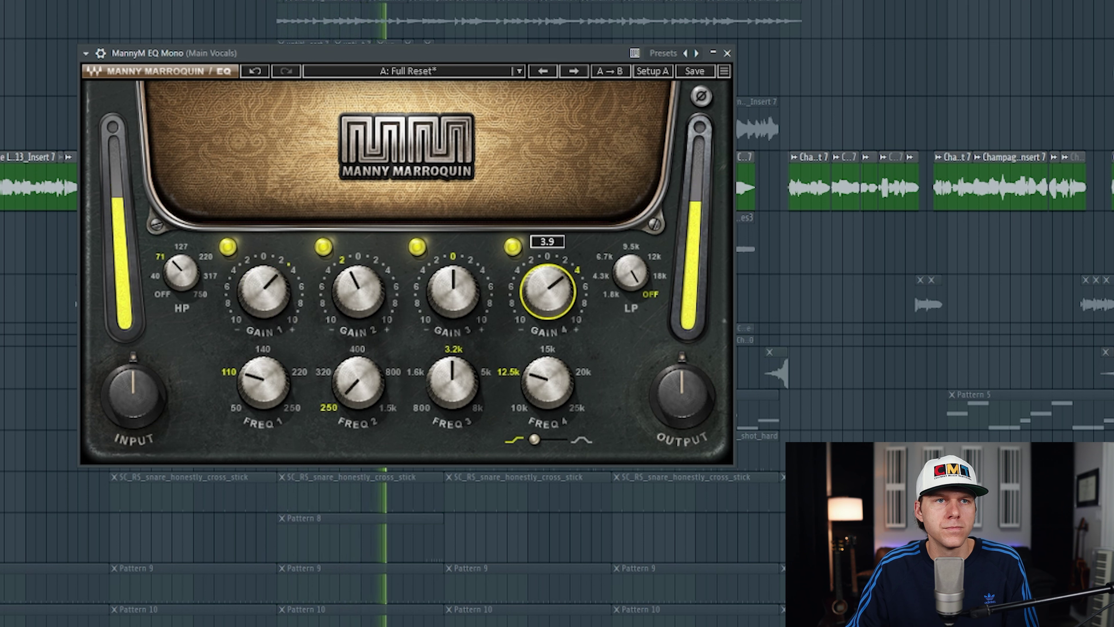
drag(547, 291, 547, 286)
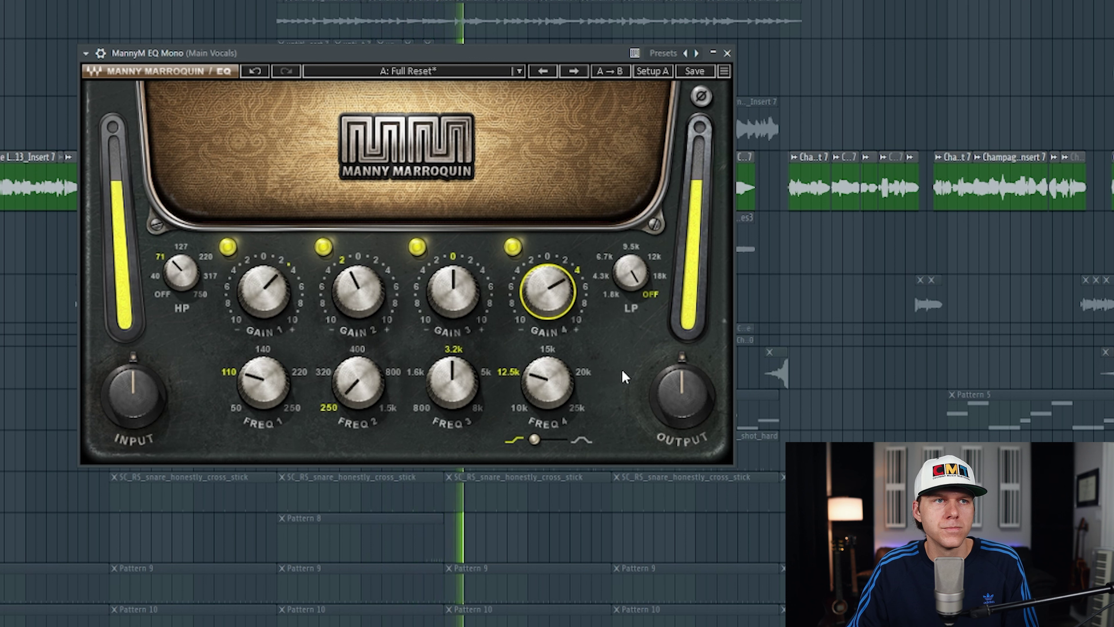
click(181, 272)
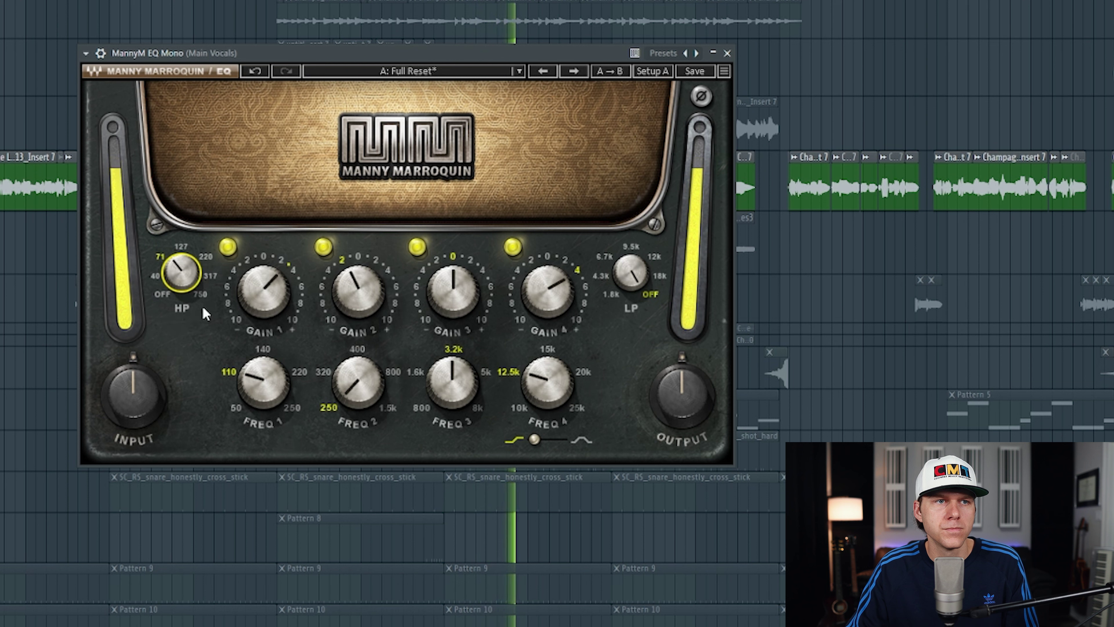
click(264, 290)
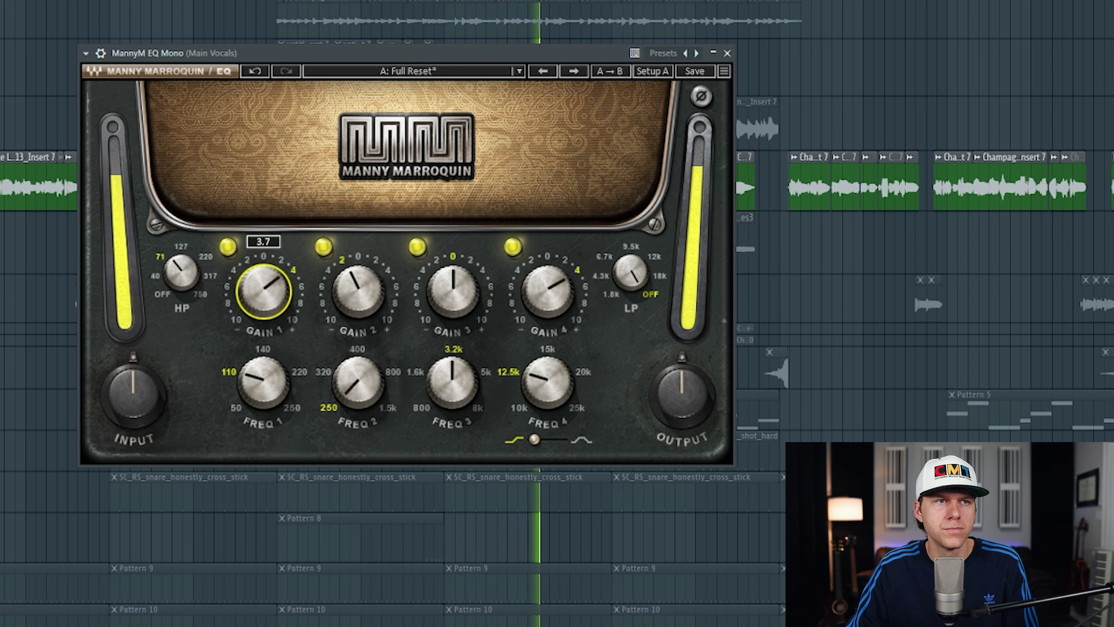
drag(264, 290, 263, 289)
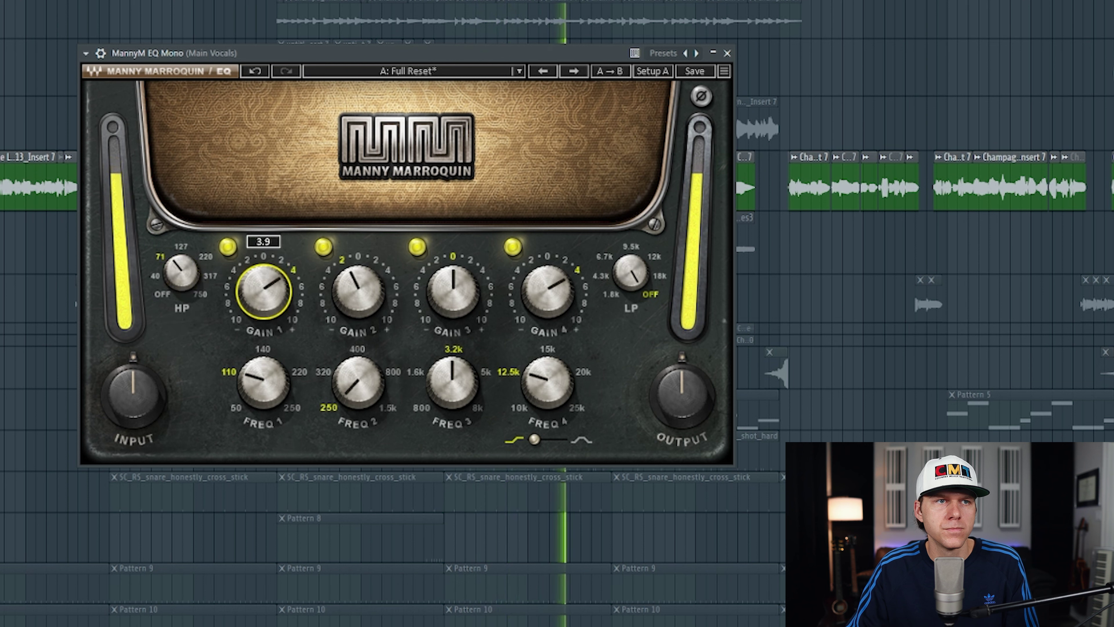
click(547, 290)
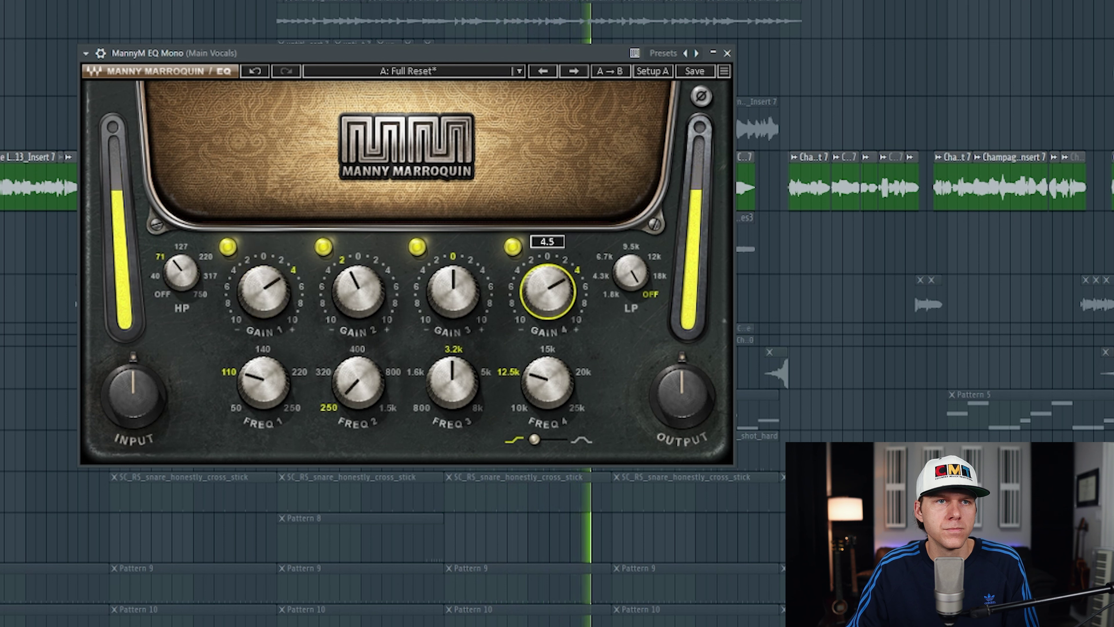
drag(548, 290, 531, 301)
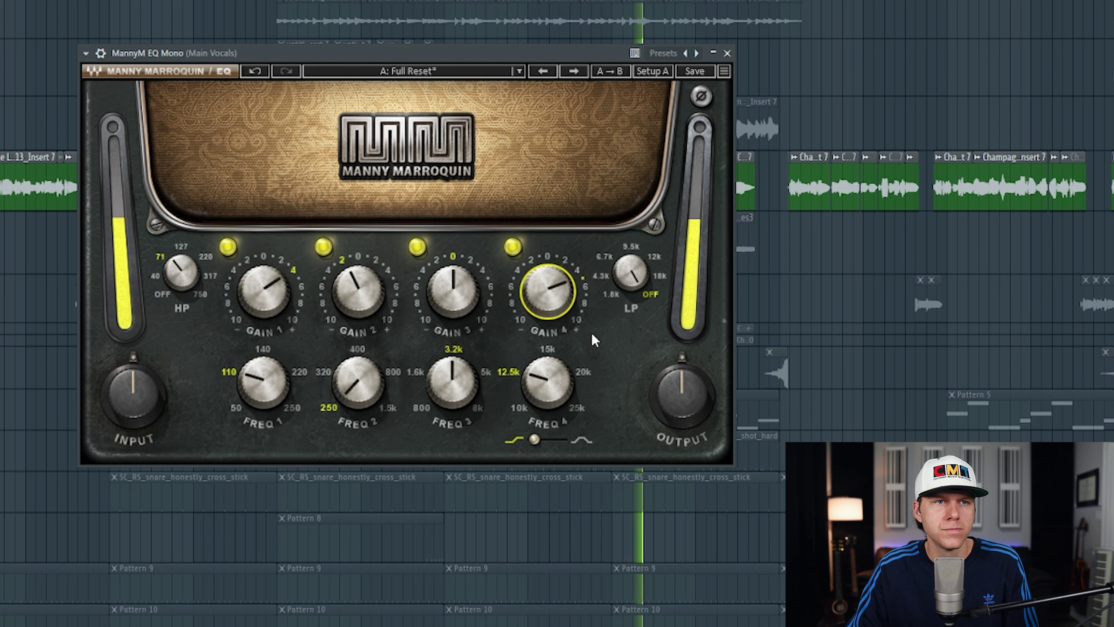
drag(451, 382, 467, 300)
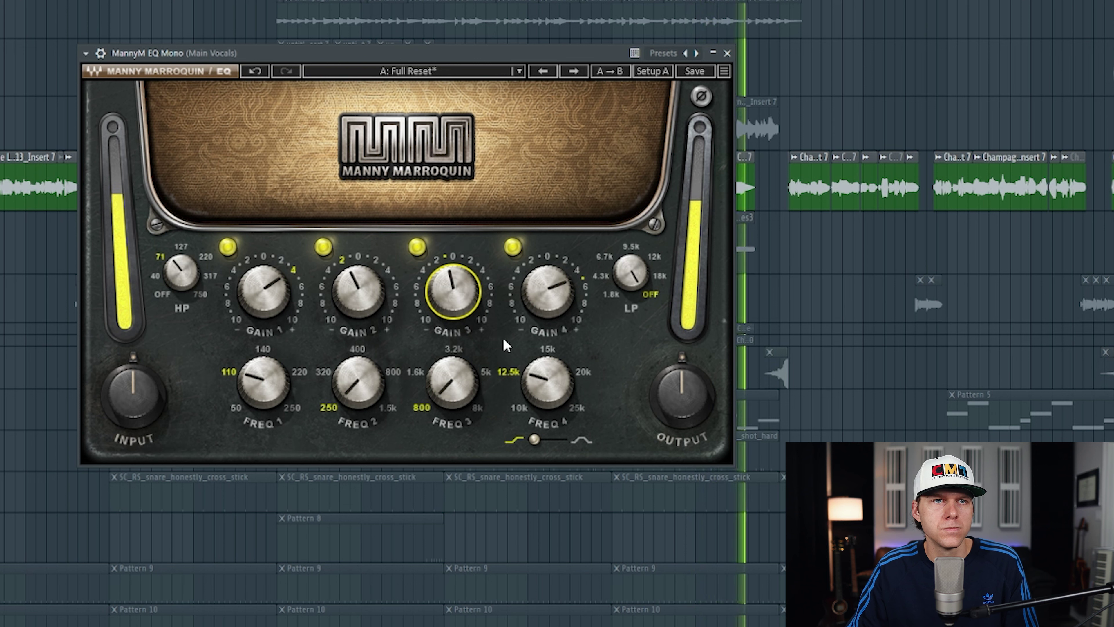
key(space)
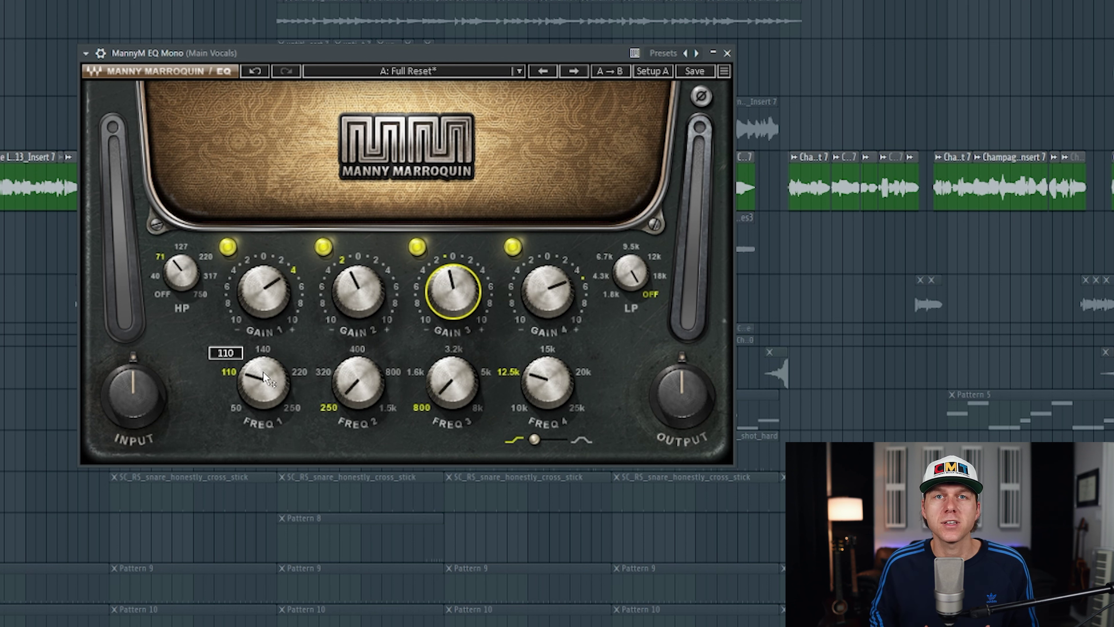
Load a Manny Marroquin EQ Mono on the Rhythm Guitar insert and open its window.
mouse_move(363, 397)
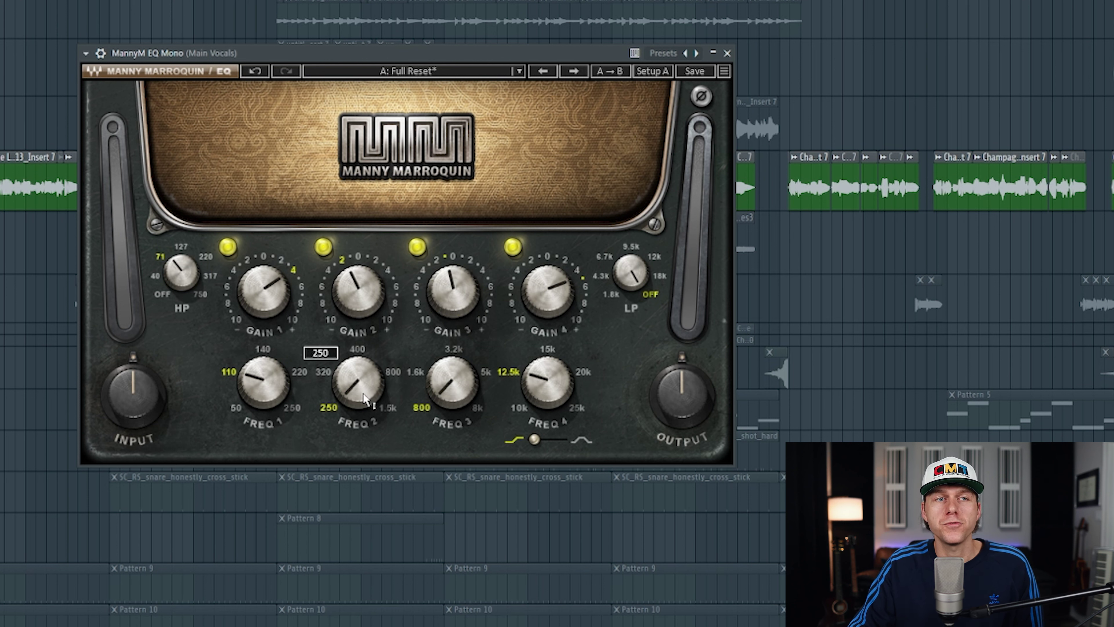
mouse_move(363, 274)
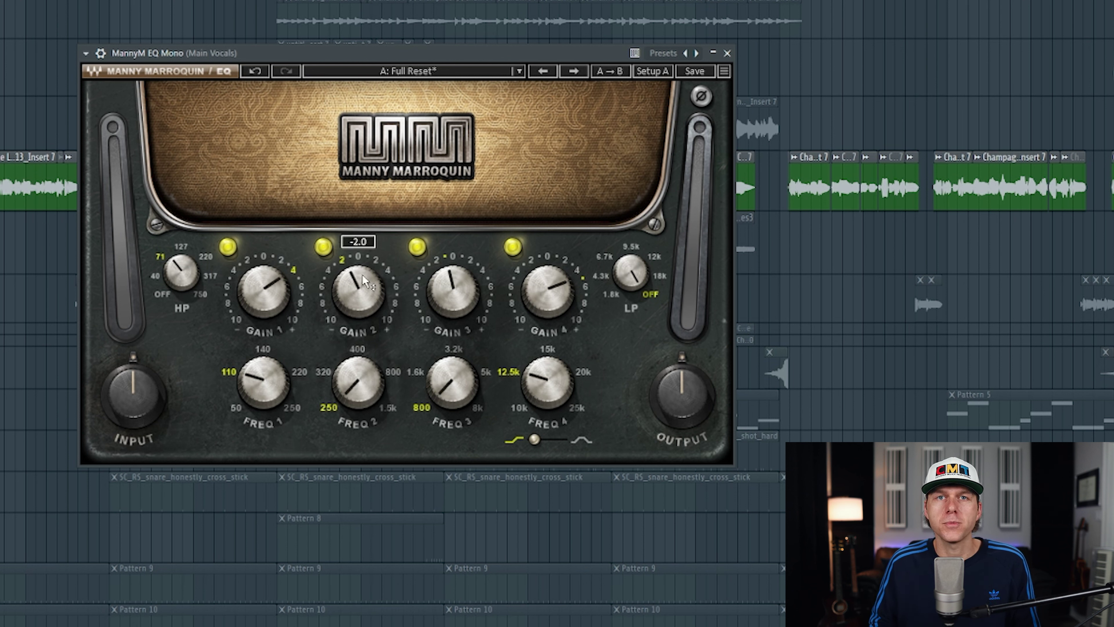
mouse_move(464, 397)
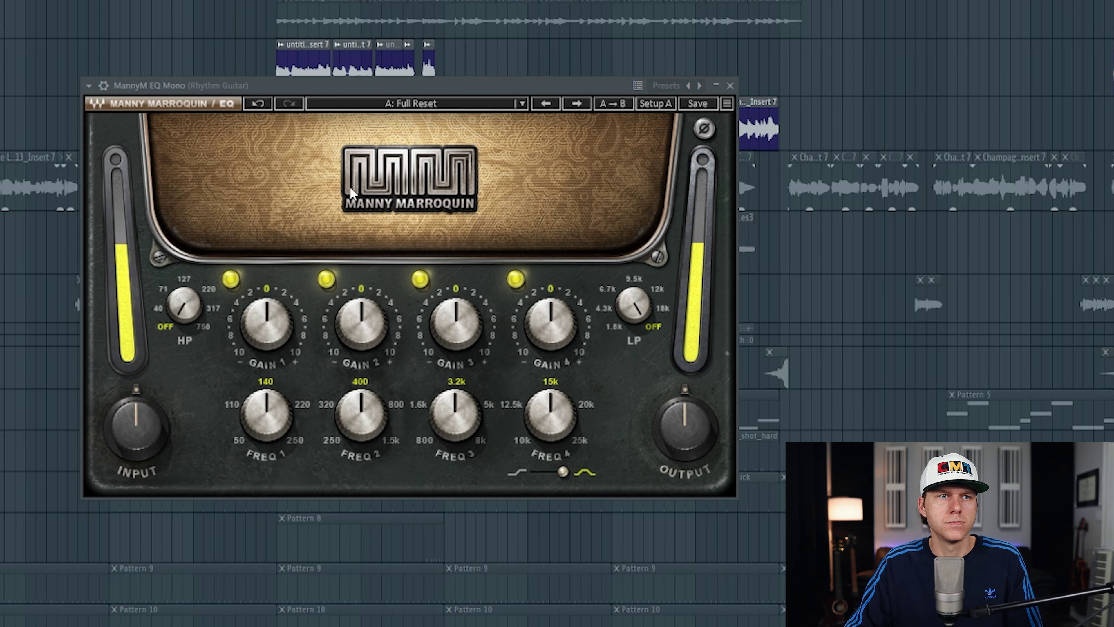
Set a 127 Hz high-pass, a 10k shelf boost near 5.5 dB, a slight 3.2k boost and a 400 Hz cut.
drag(197, 308, 197, 305)
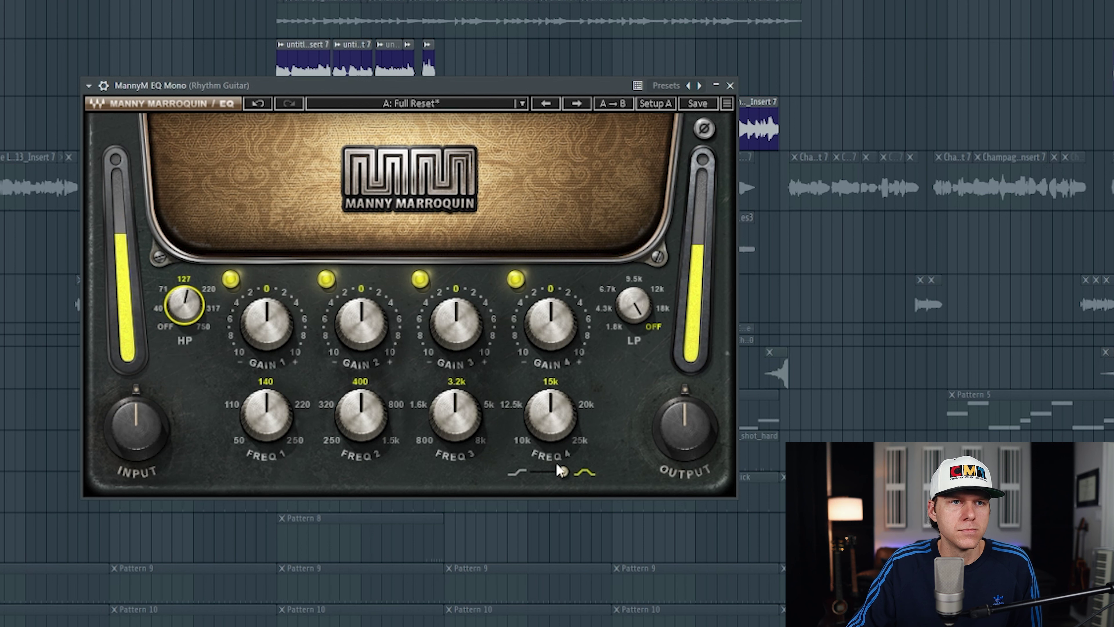
drag(546, 422, 546, 443)
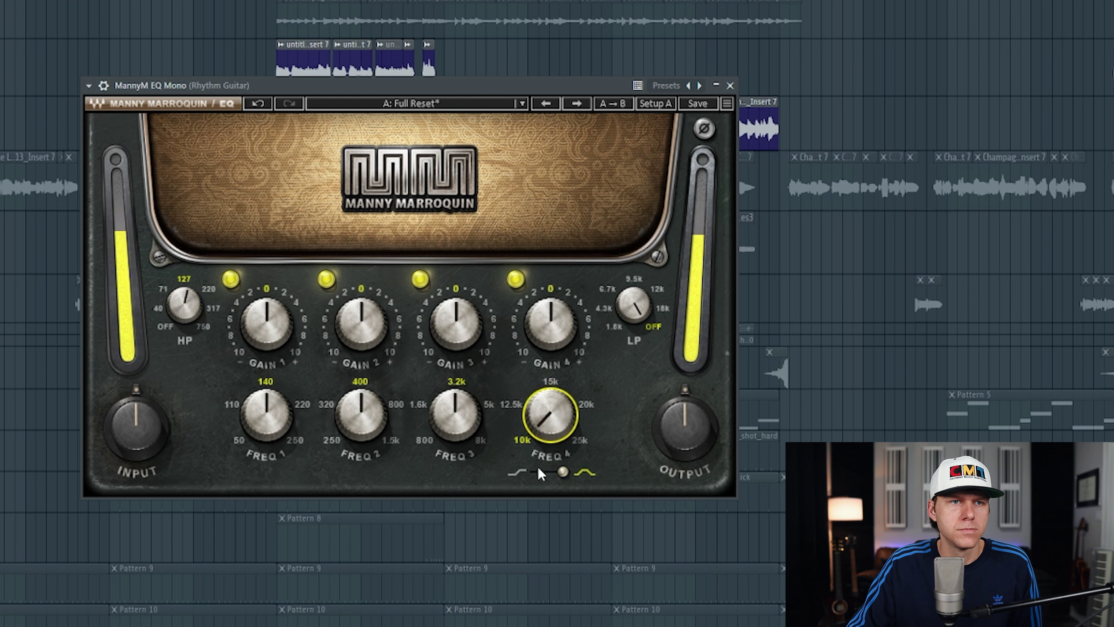
drag(551, 338, 551, 327)
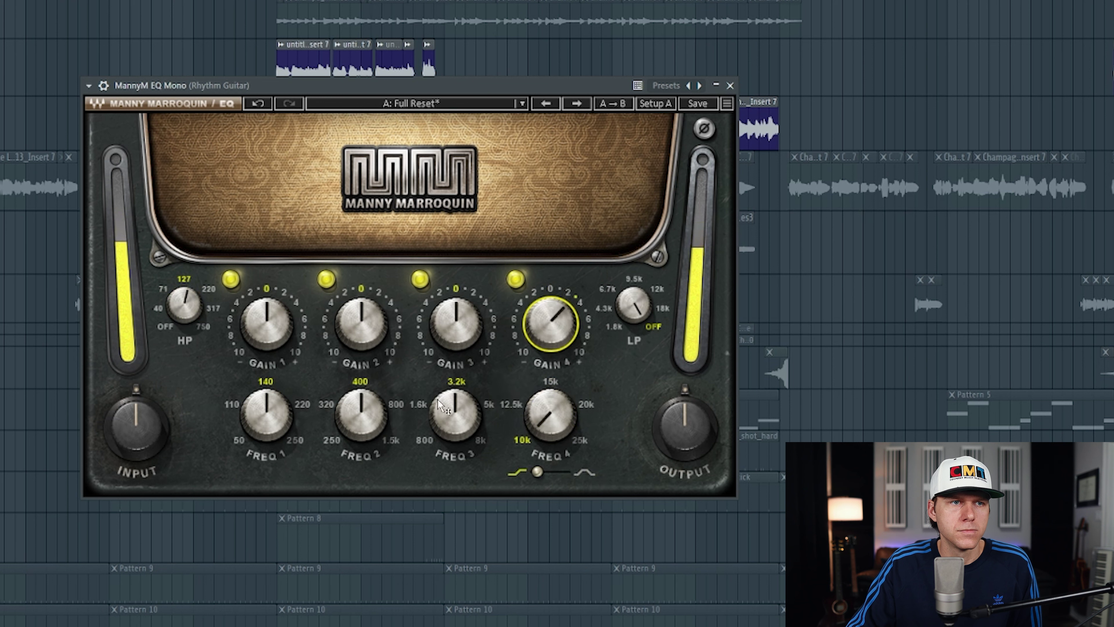
mouse_move(456, 325)
mouse_down()
mouse_move(456, 303)
mouse_move(456, 315)
mouse_up()
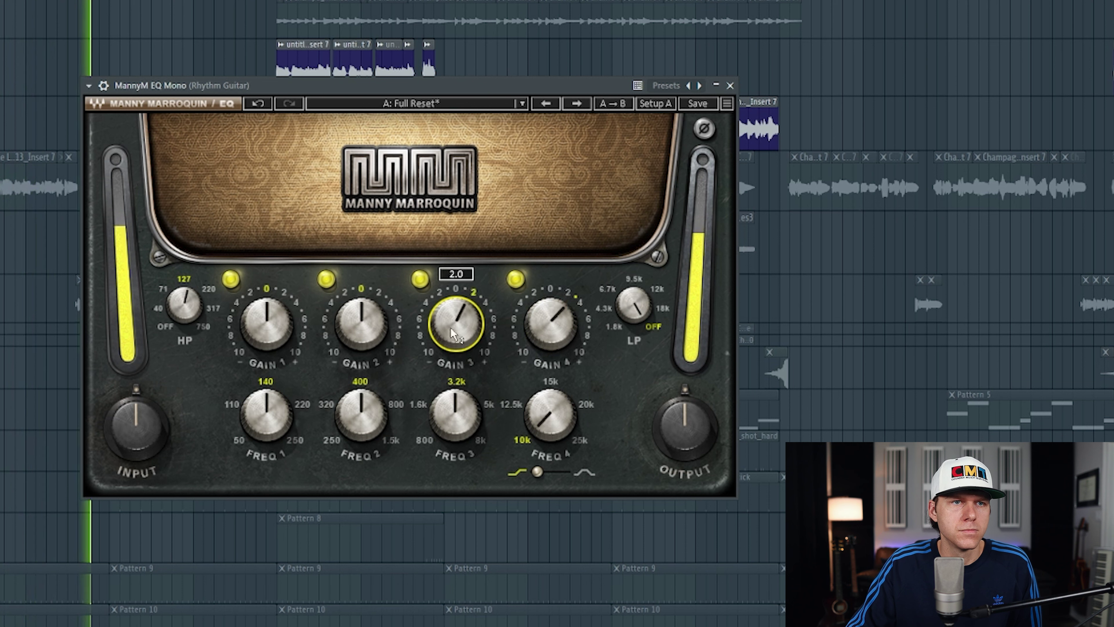
drag(533, 334, 533, 326)
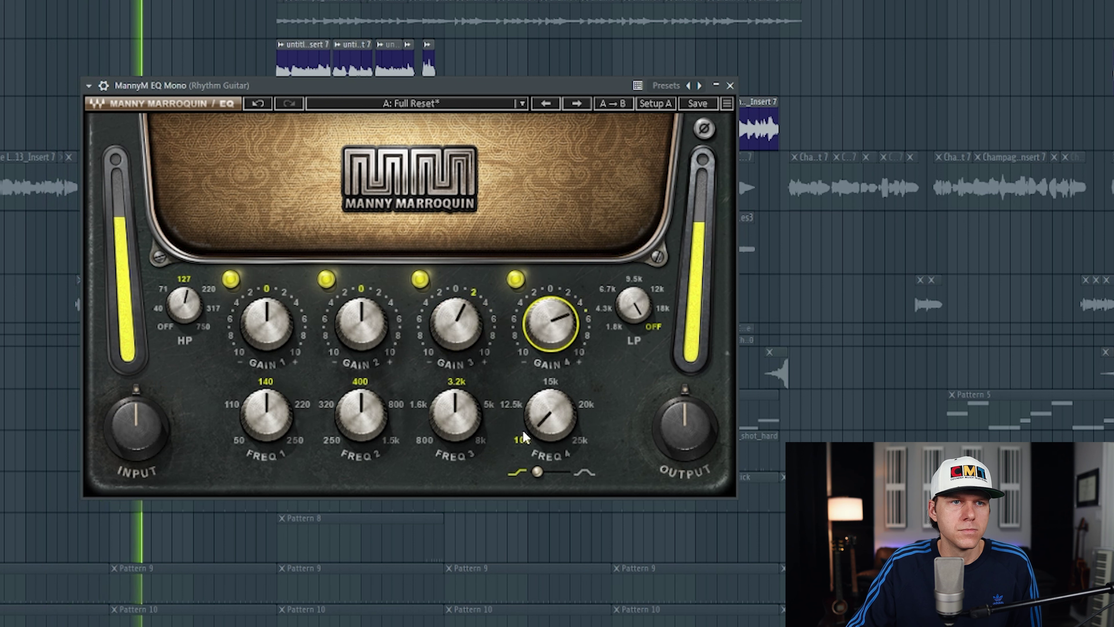
drag(361, 324, 361, 337)
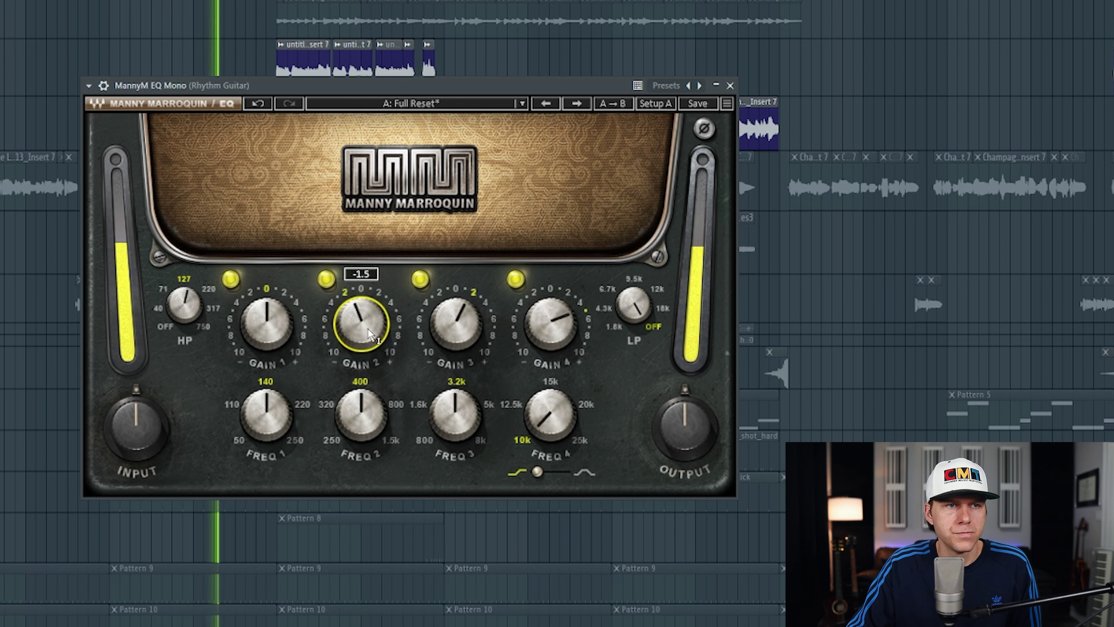
Lower the high-pass slightly and keep the low-mid cut at 400 Hz, about -1.9 dB.
click(184, 305)
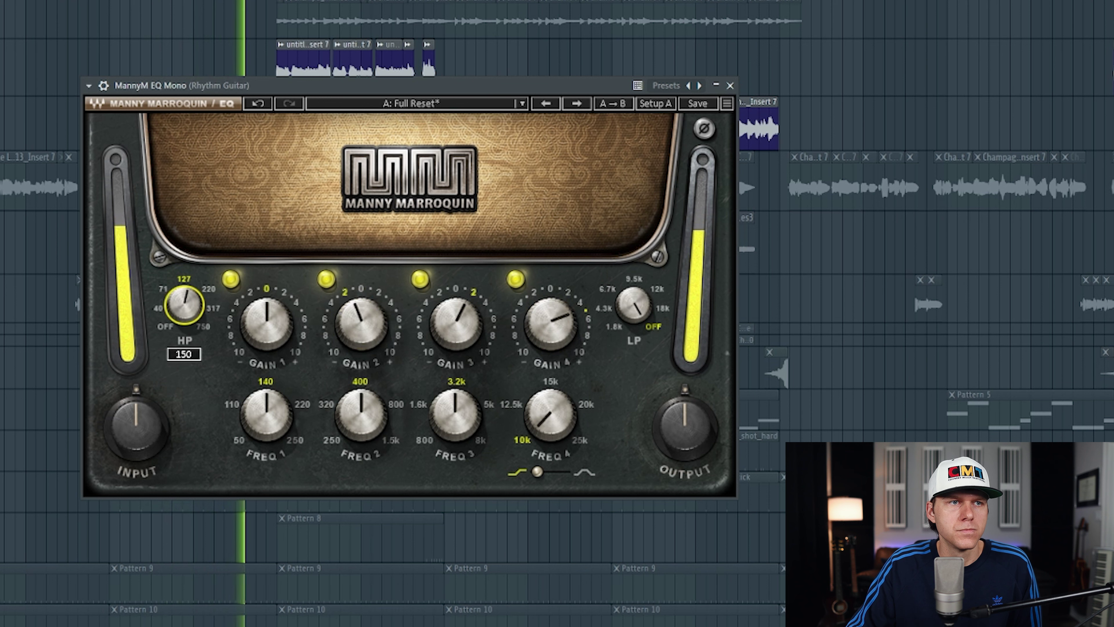
drag(187, 305, 188, 307)
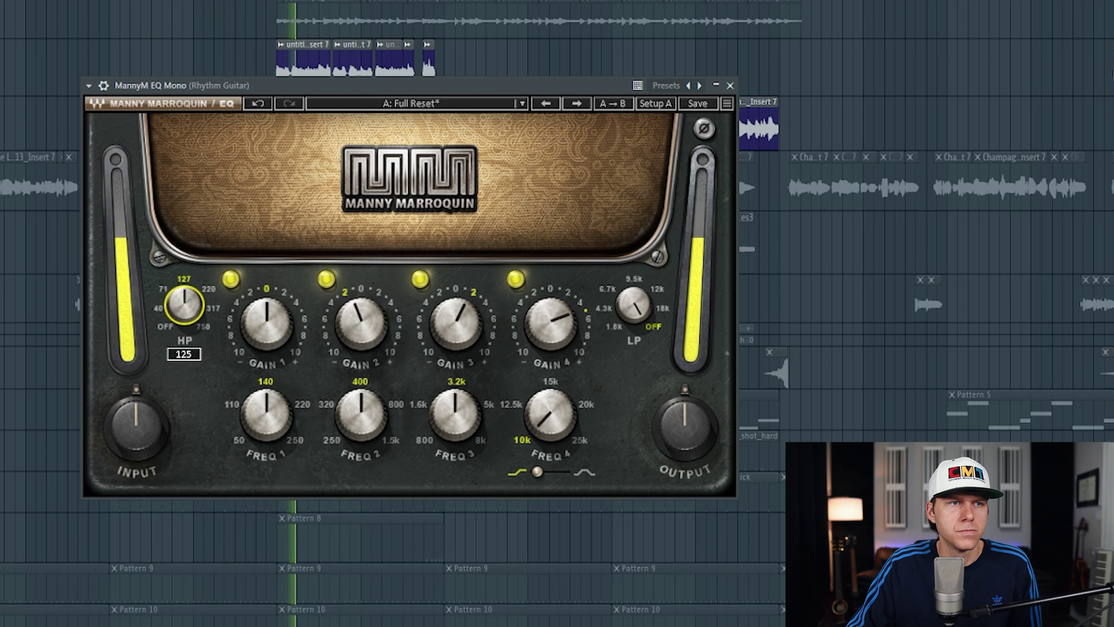
mouse_move(454, 417)
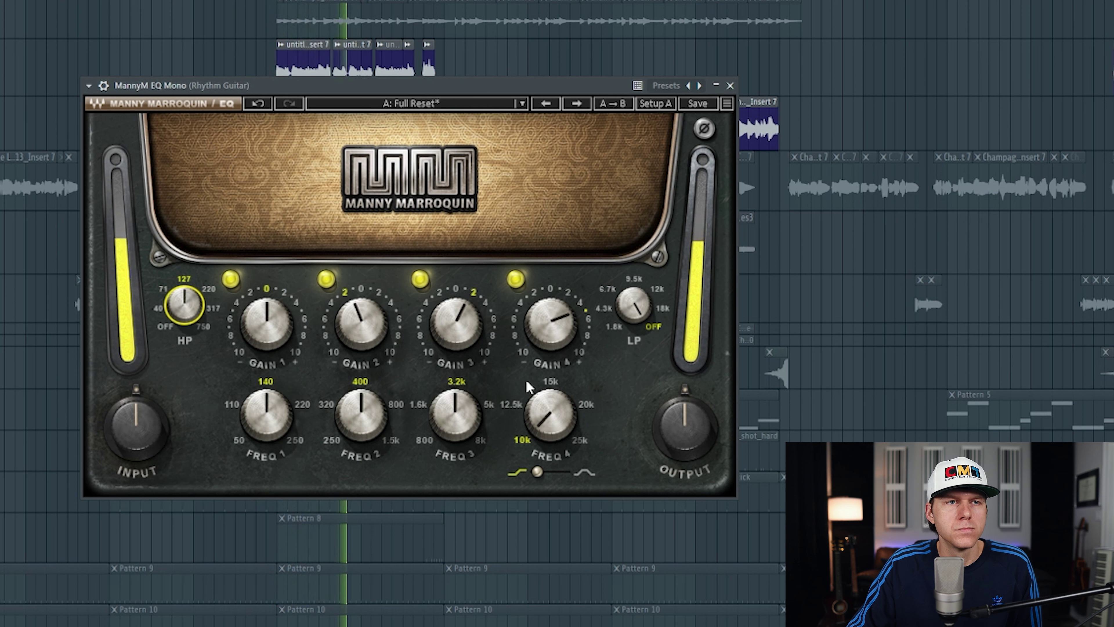
click(361, 333)
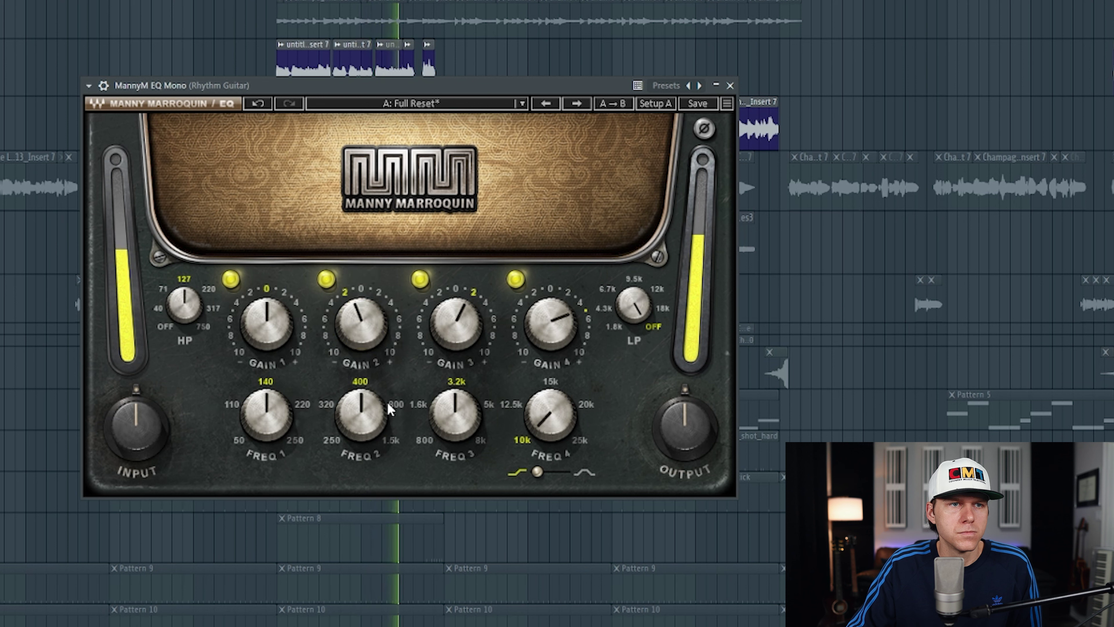
click(397, 405)
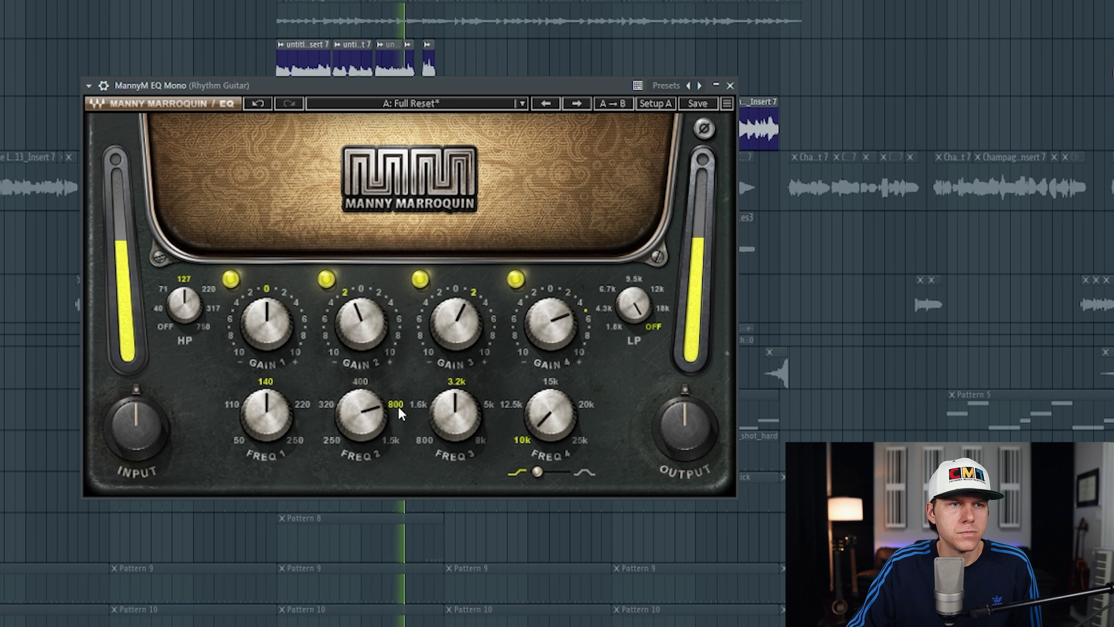
click(365, 385)
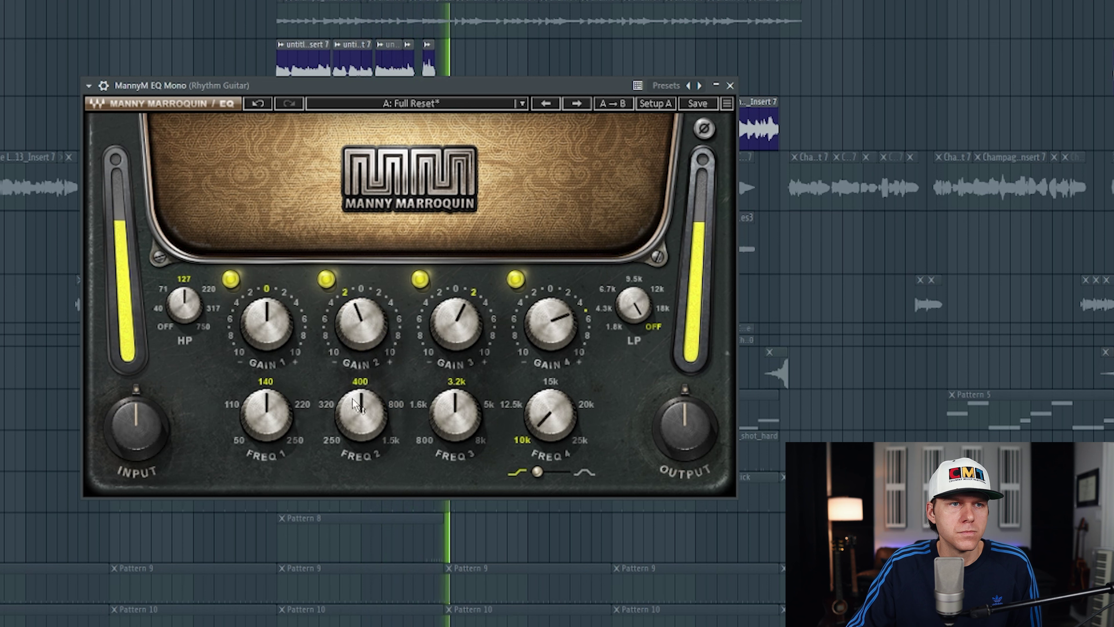
click(326, 404)
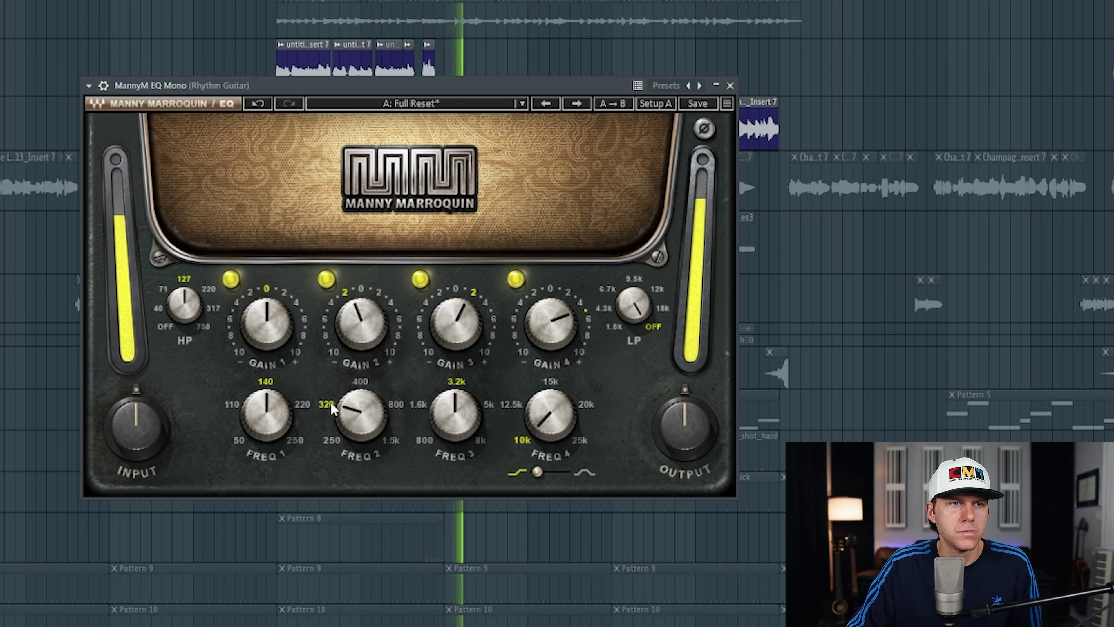
click(359, 384)
click(369, 345)
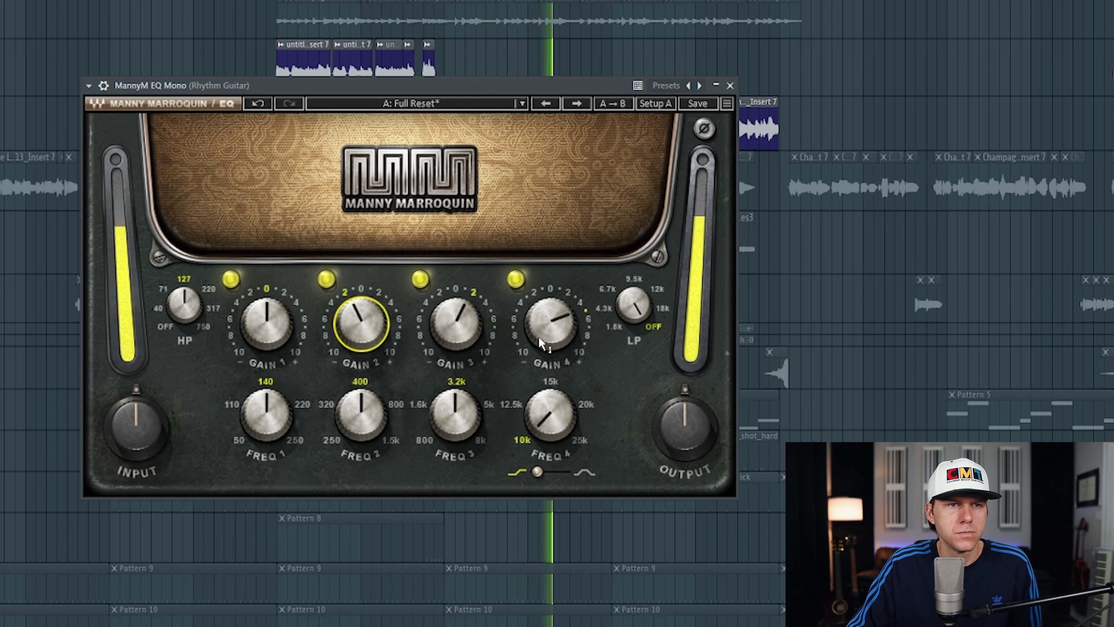
Compare the high shelf at 12.5k and 15k, settling on 12.5k.
click(513, 404)
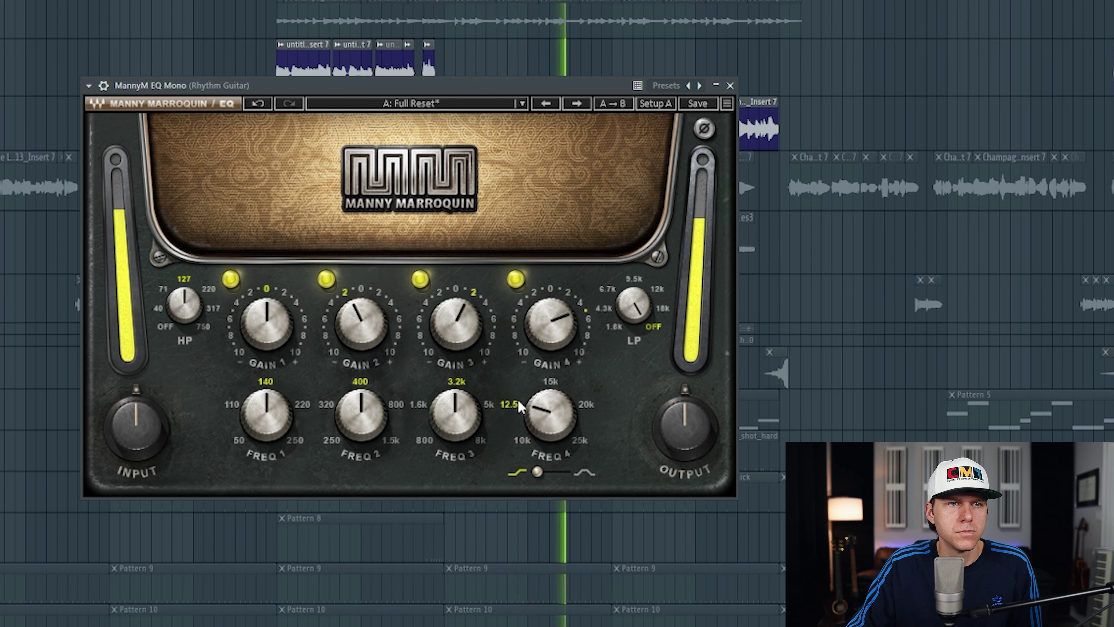
click(546, 383)
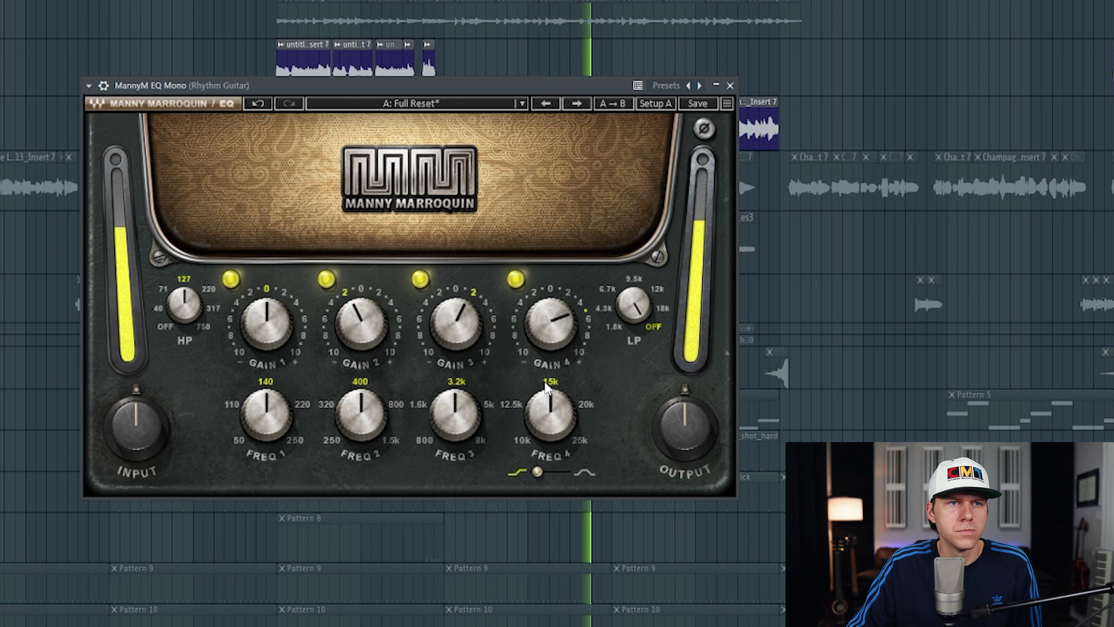
click(511, 402)
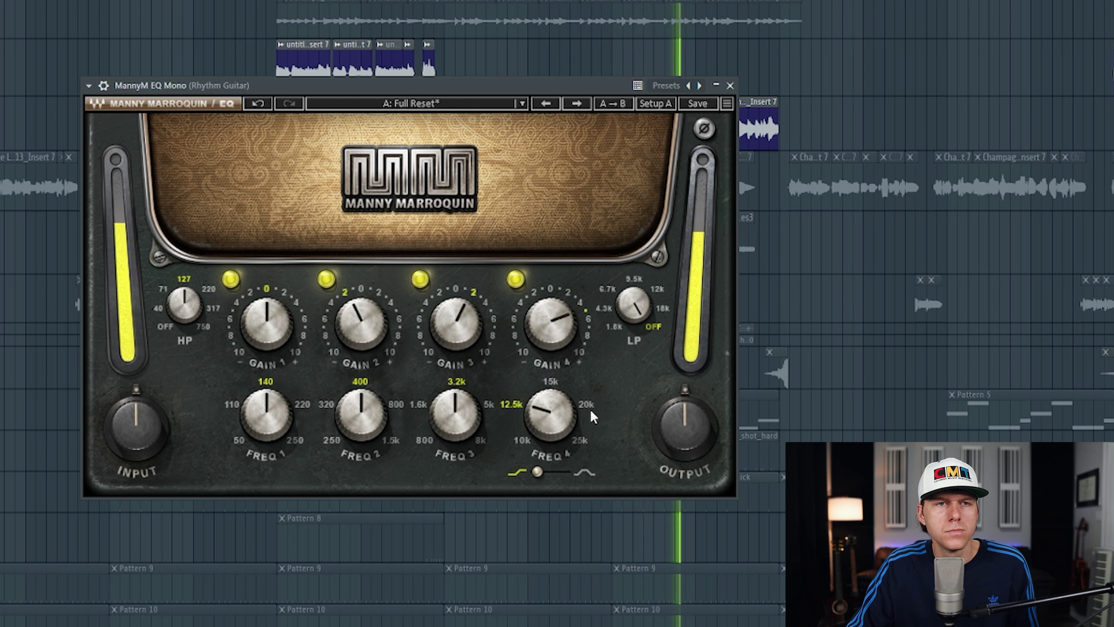
key(space)
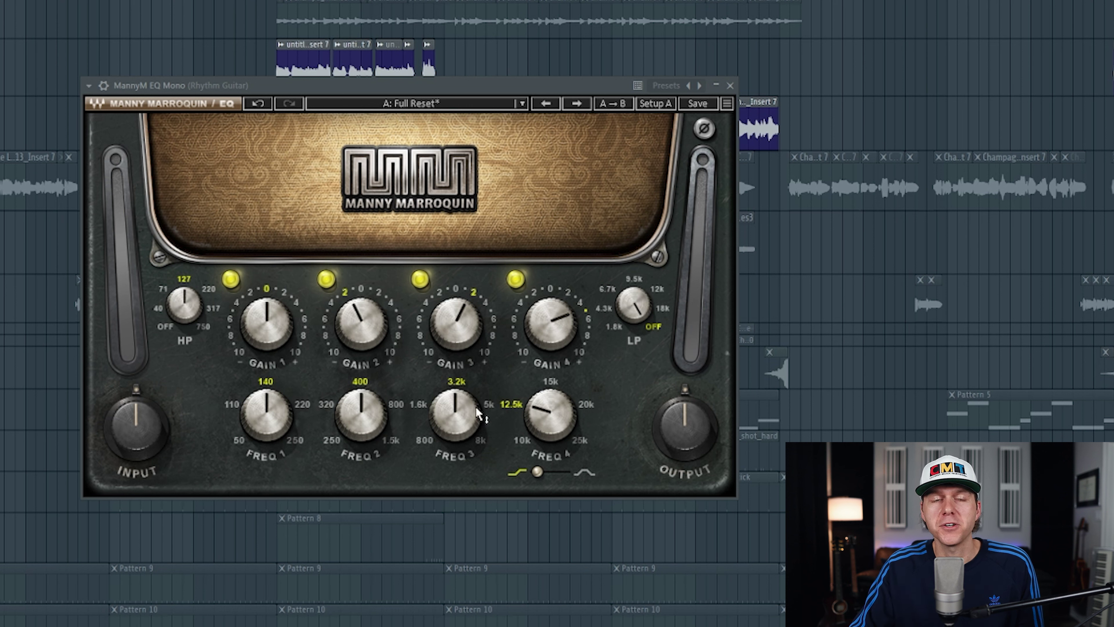
mouse_move(461, 405)
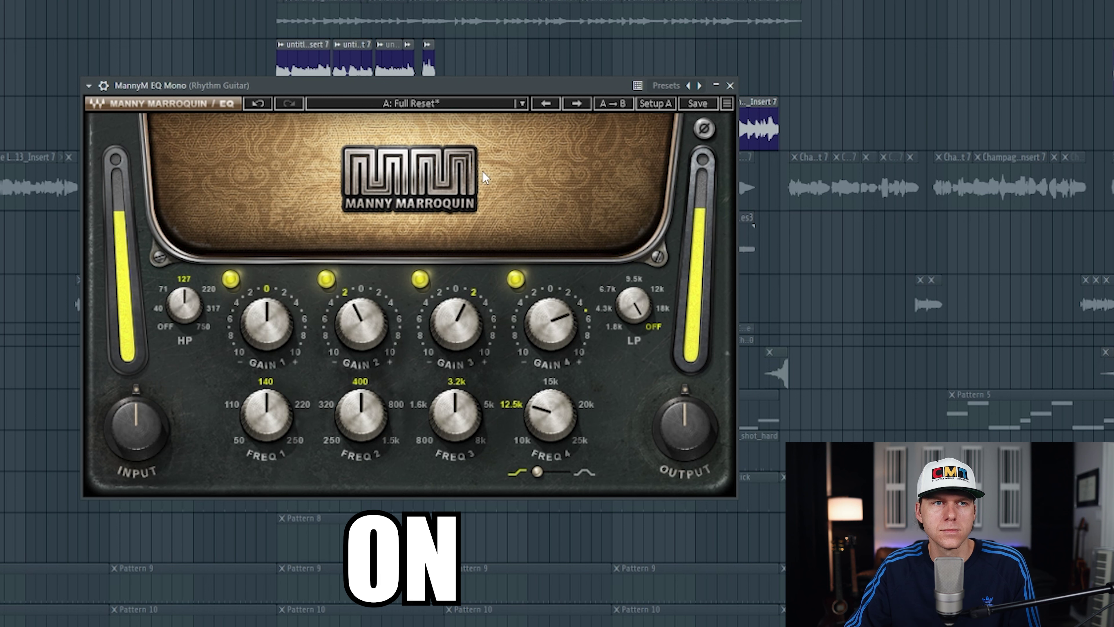
Stop rhythm guitar playback with Space, leaving the EQ settings unchanged.
key(space)
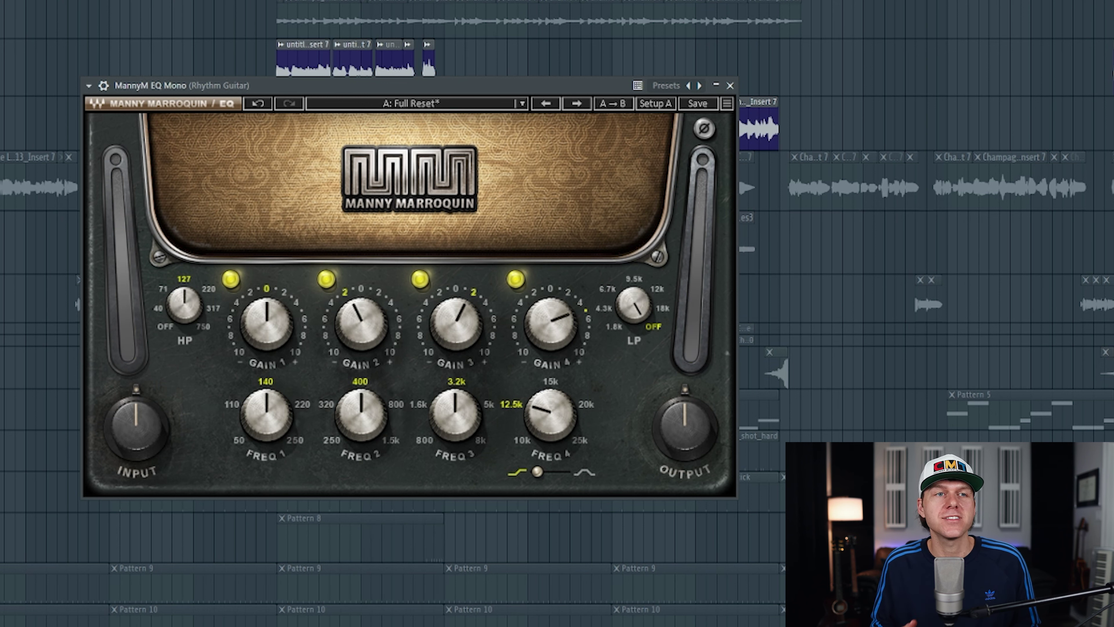